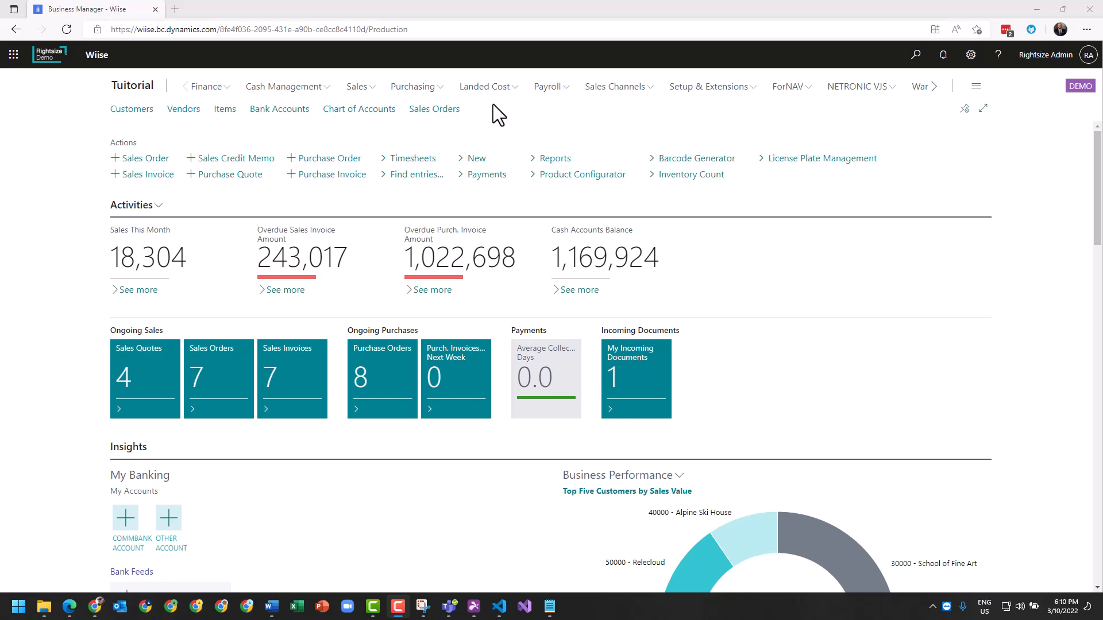
# Open the list of purchase invoices from the purchasing area.
pyautogui.click(425, 87)
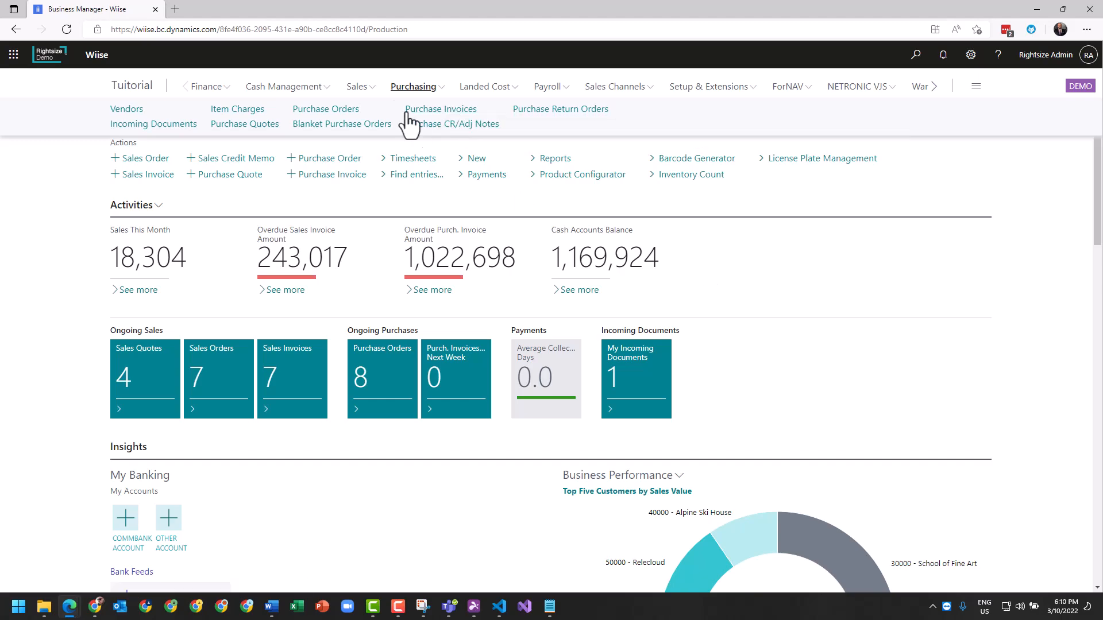
pyautogui.click(440, 113)
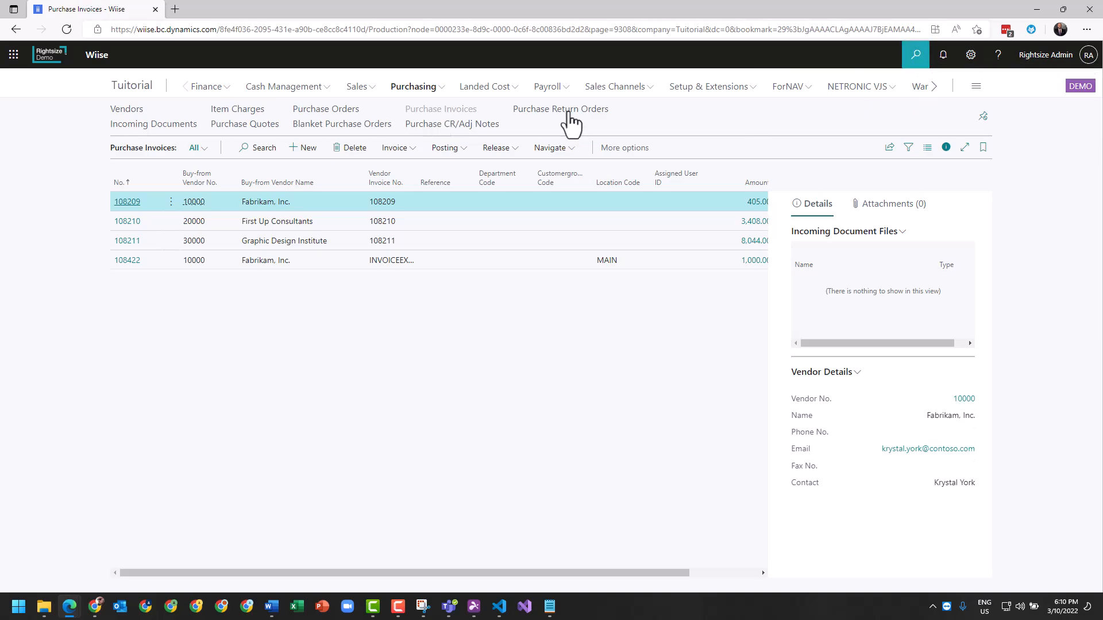
pyautogui.click(915, 55)
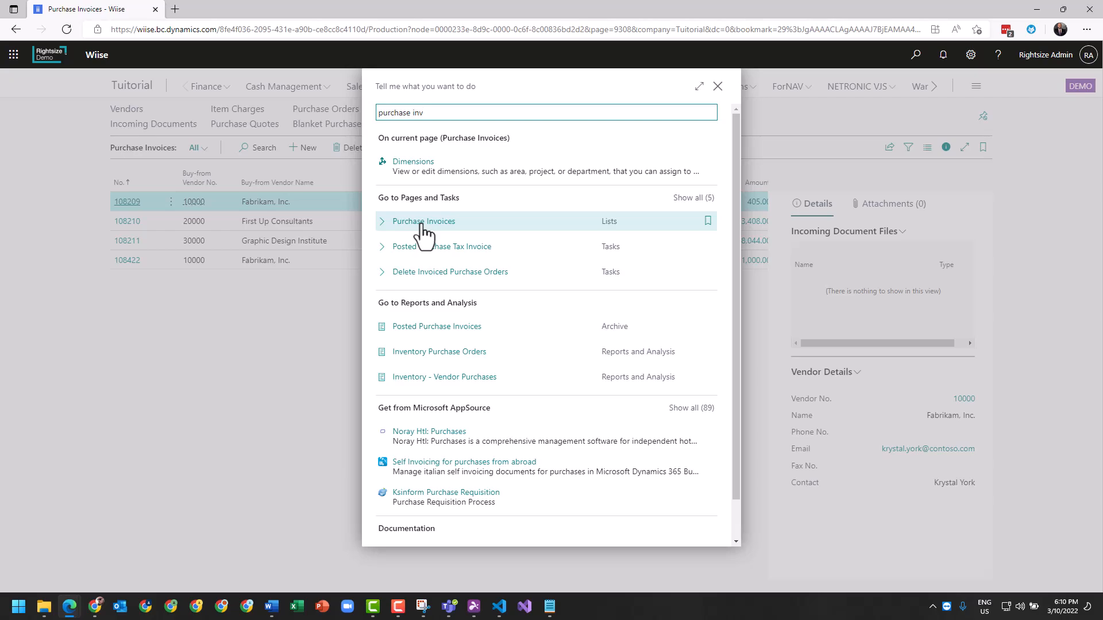
pyautogui.click(246, 330)
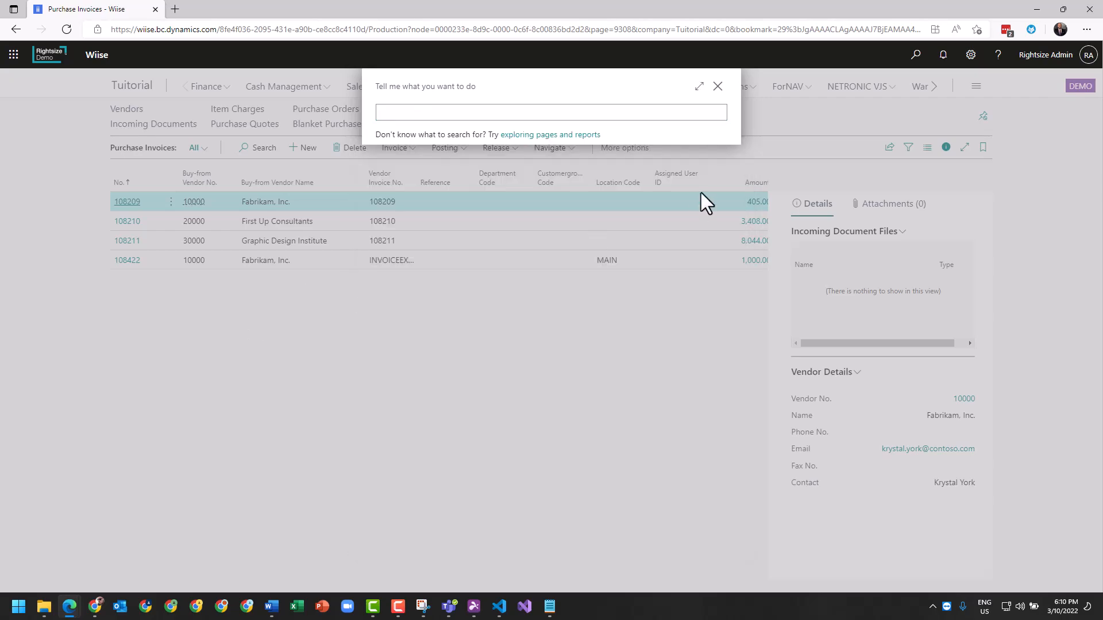
pyautogui.click(718, 87)
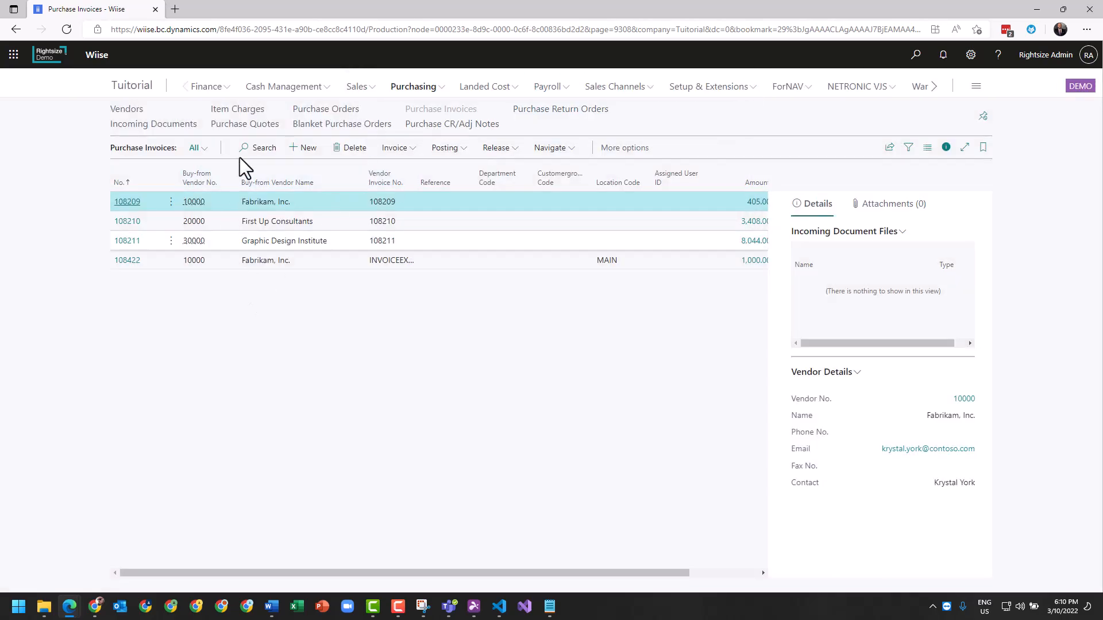
# Create a new purchase invoice and choose Nod Publishers as its vendor.
pyautogui.click(301, 149)
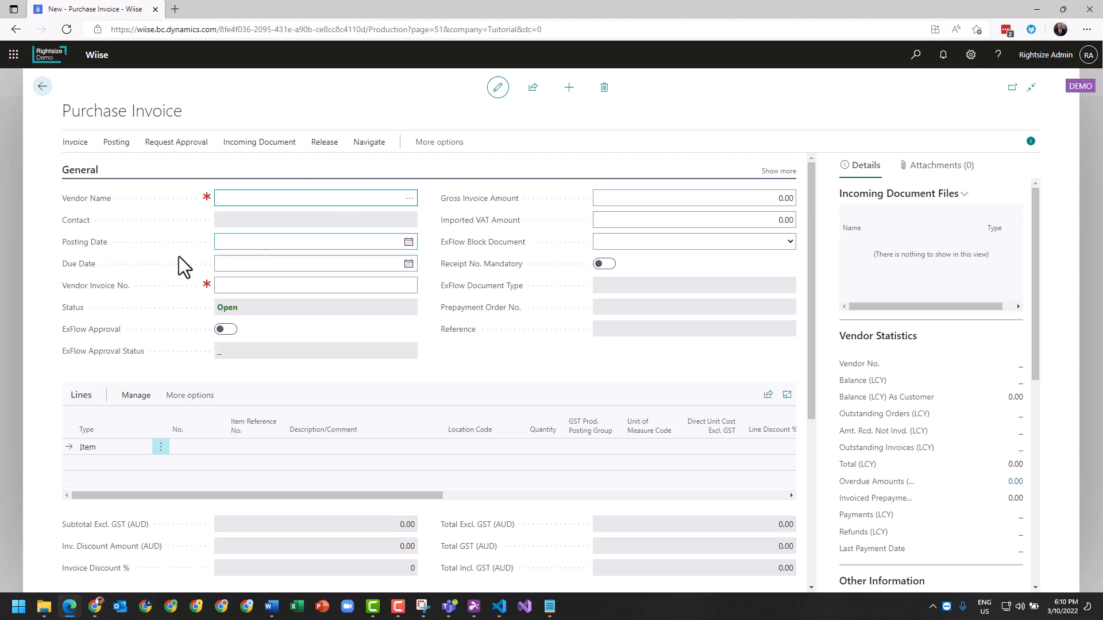
pyautogui.scroll(-5, 132, 320)
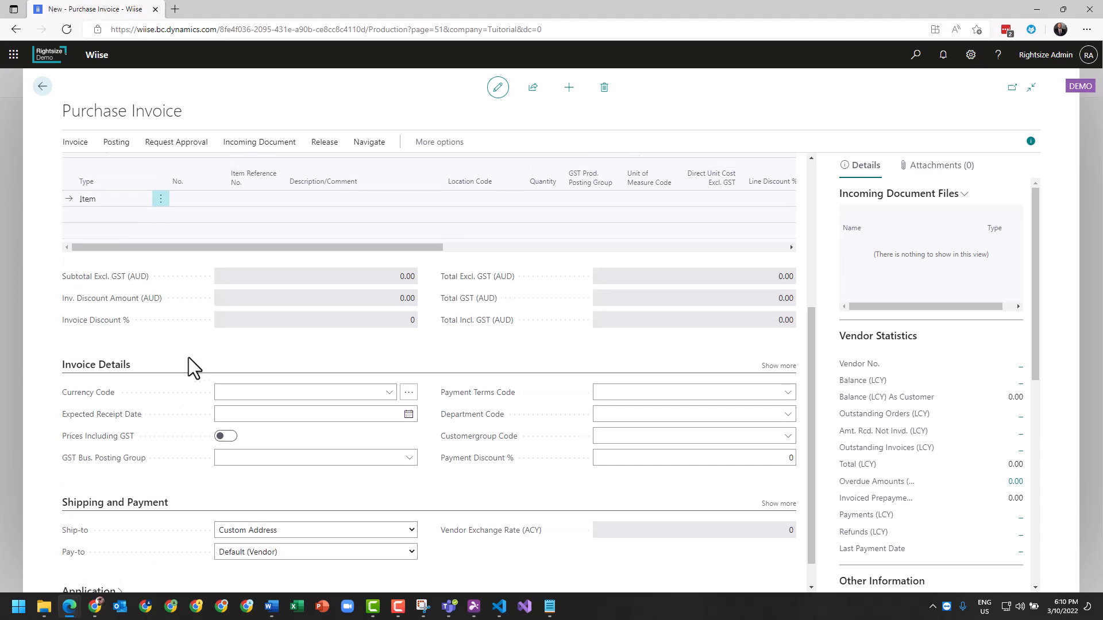
pyautogui.scroll(5, 188, 356)
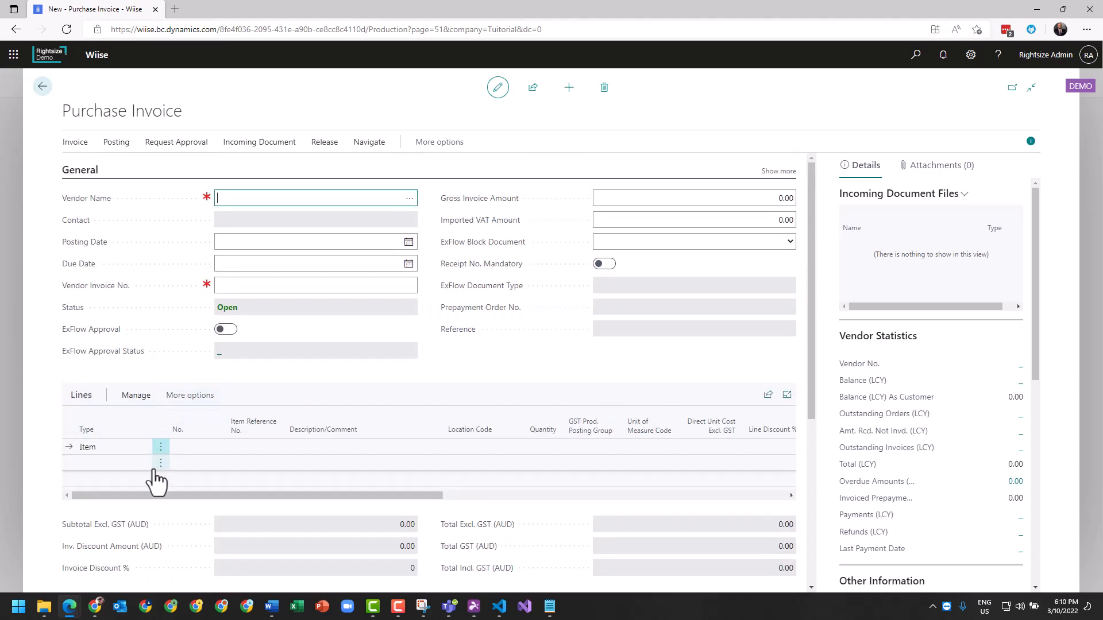
pyautogui.click(410, 198)
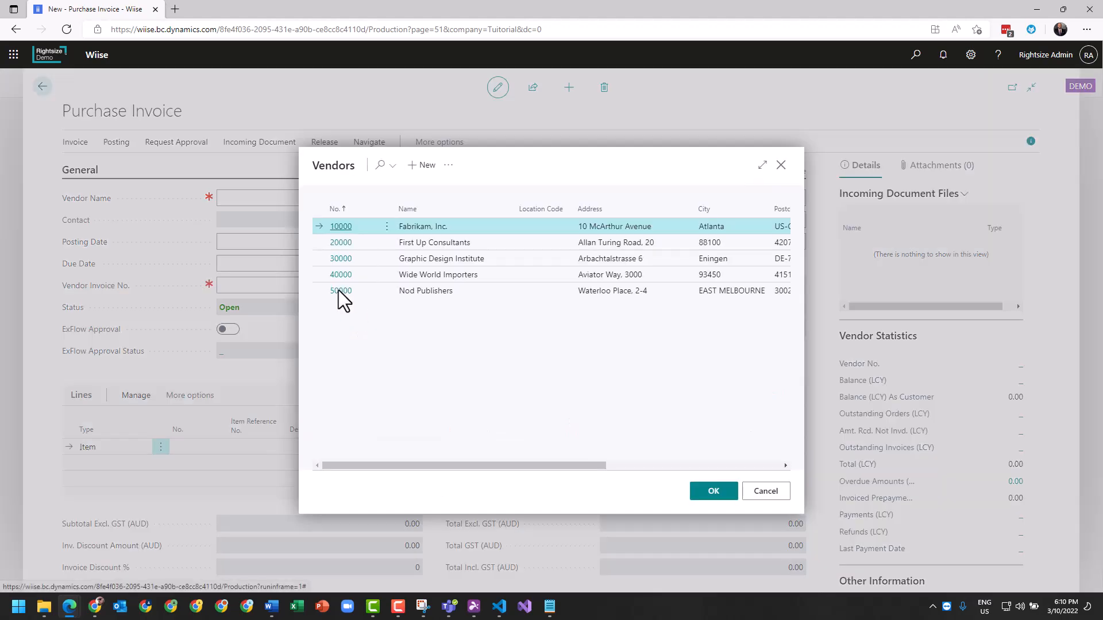
pyautogui.click(341, 291)
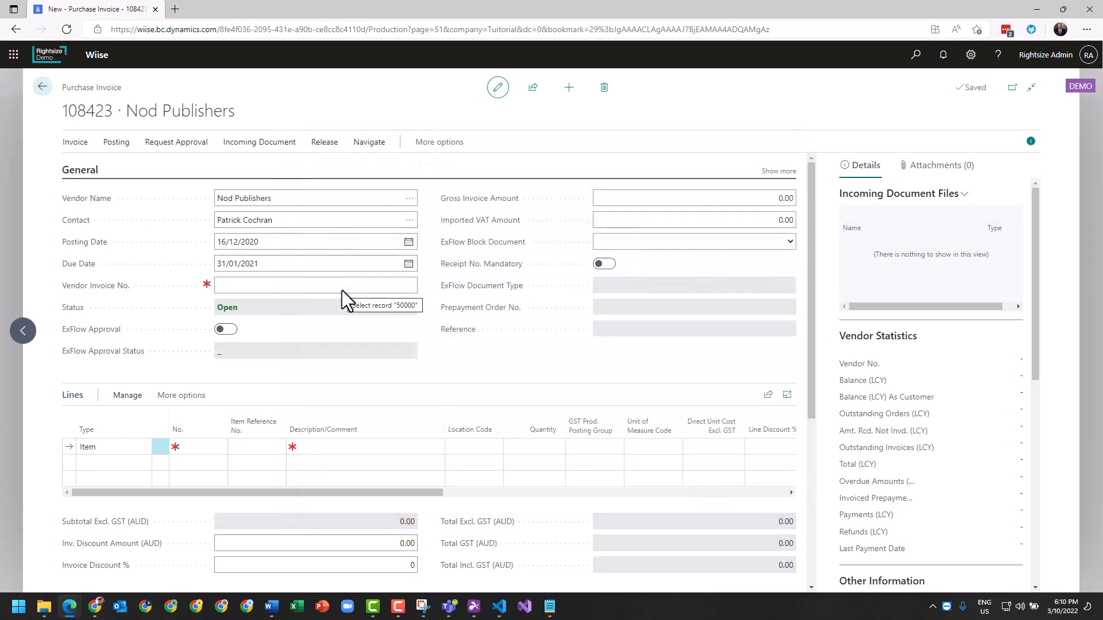
# Open the invoice's vendor card, examine its posting groups and full payment settings, and return to the invoice.
pyautogui.click(293, 262)
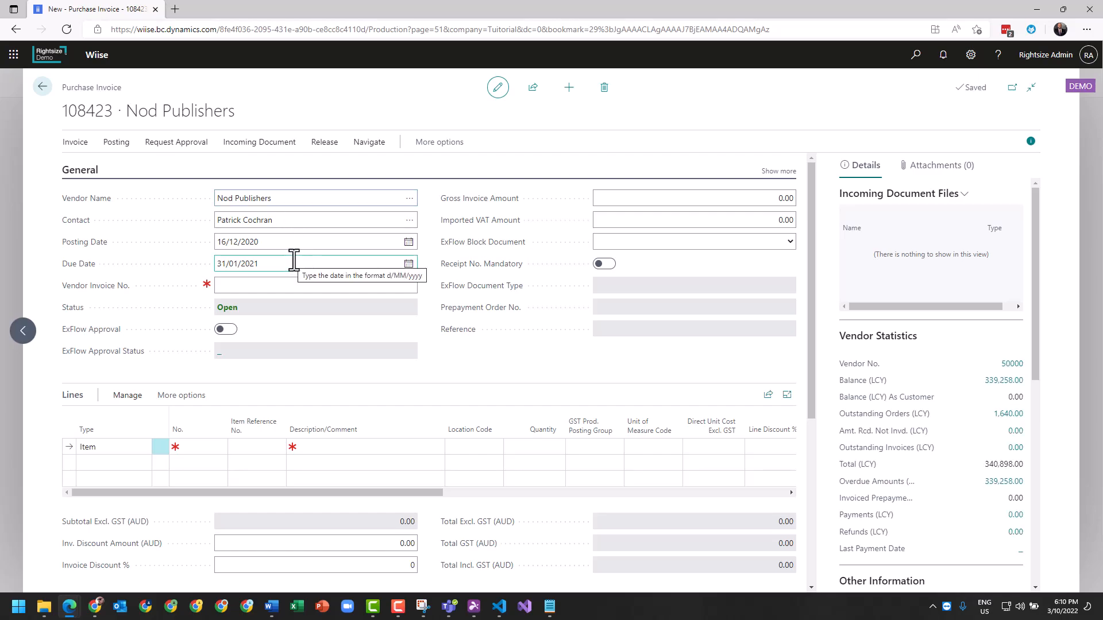
pyautogui.click(268, 198)
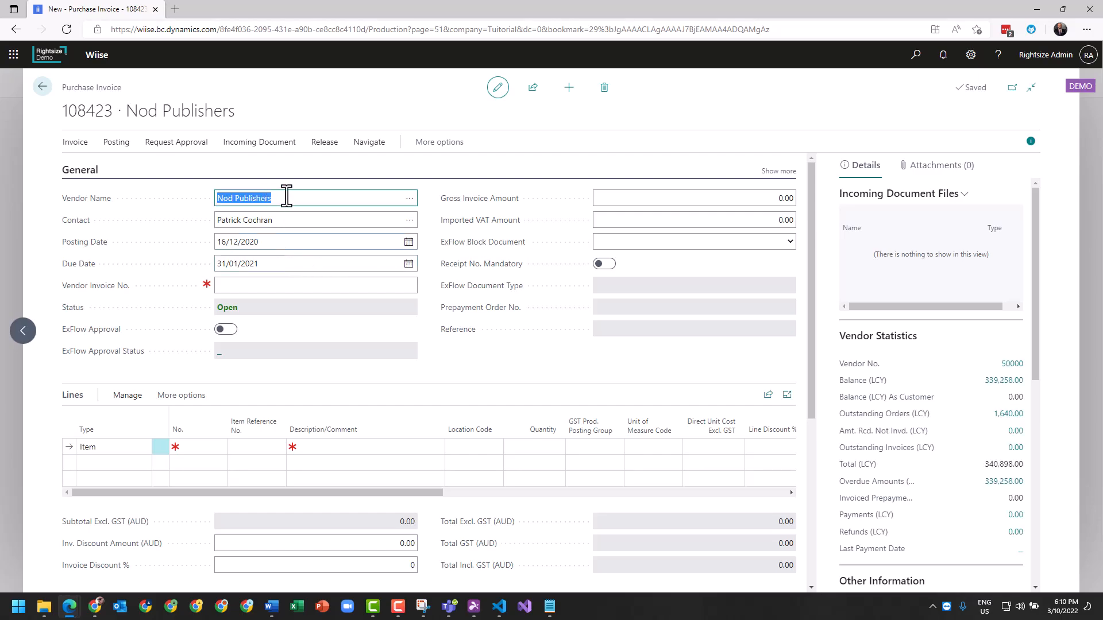
pyautogui.click(371, 147)
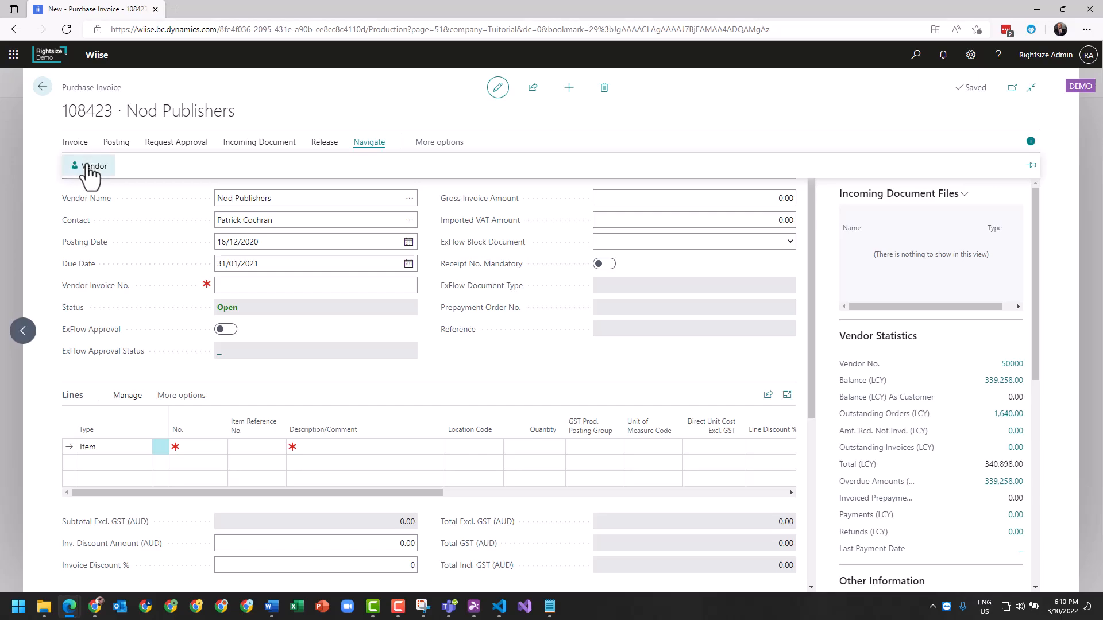
pyautogui.click(89, 172)
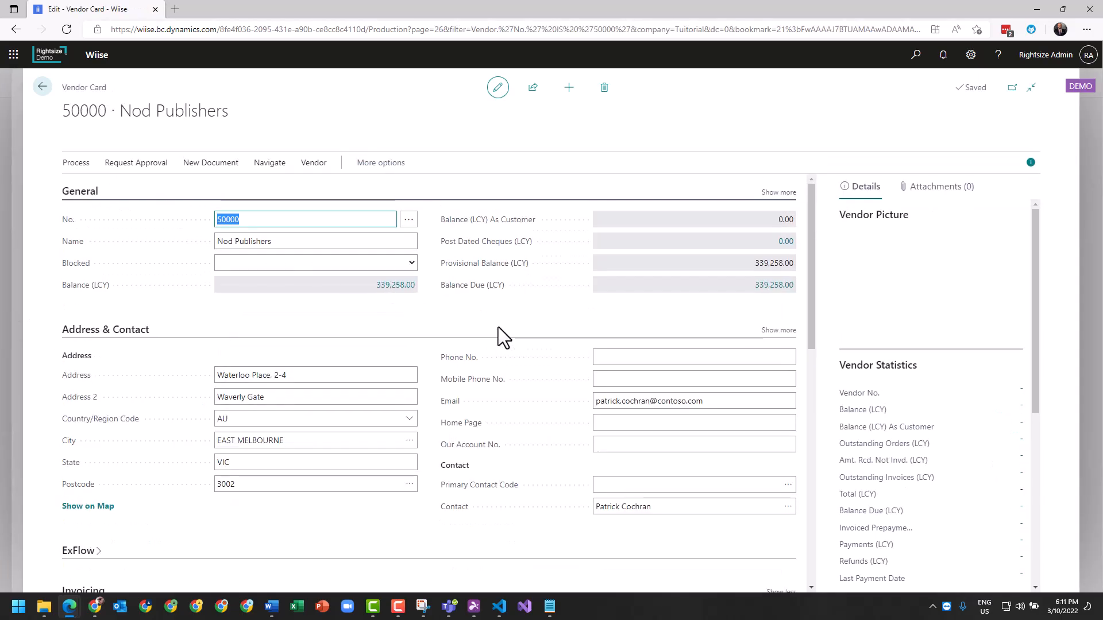
pyautogui.scroll(-4, 499, 326)
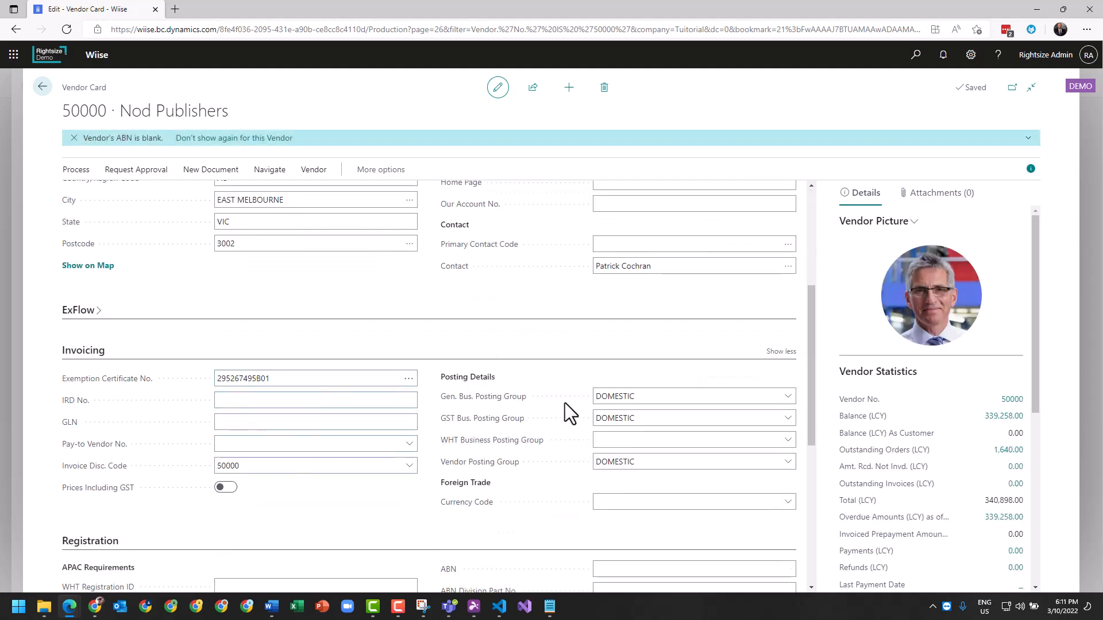
pyautogui.click(619, 464)
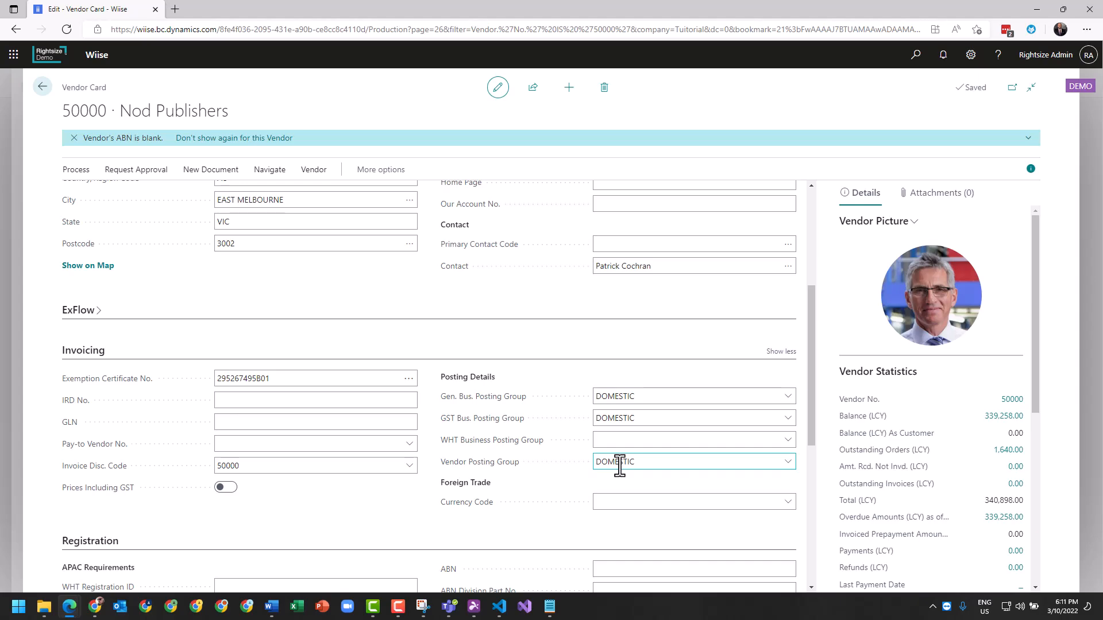
pyautogui.scroll(5, 619, 466)
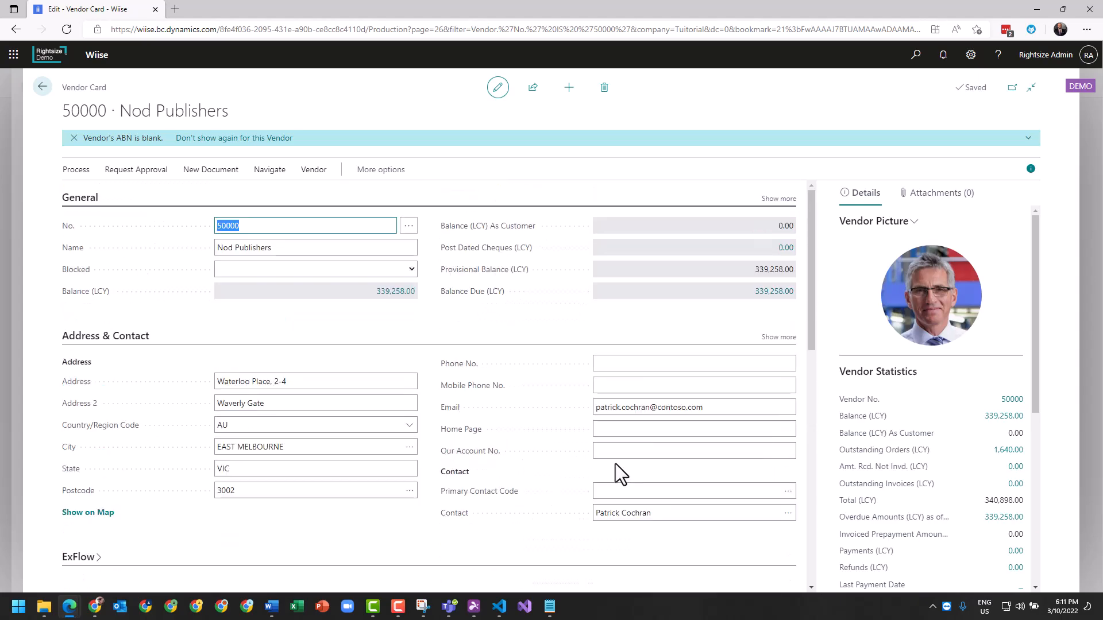
pyautogui.scroll(-10, 339, 402)
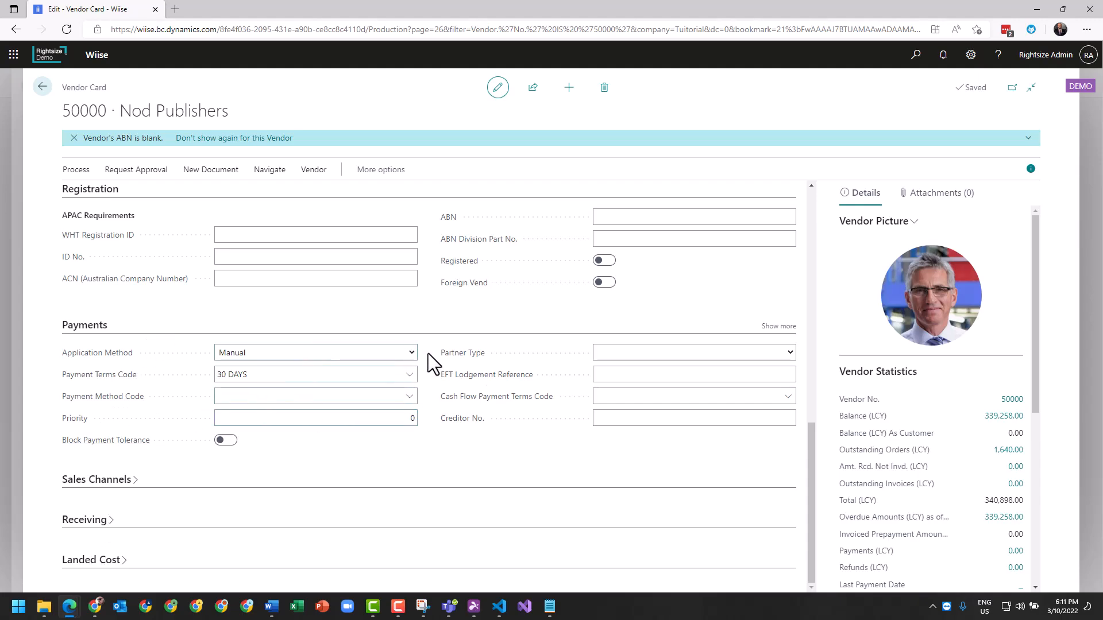
pyautogui.click(779, 326)
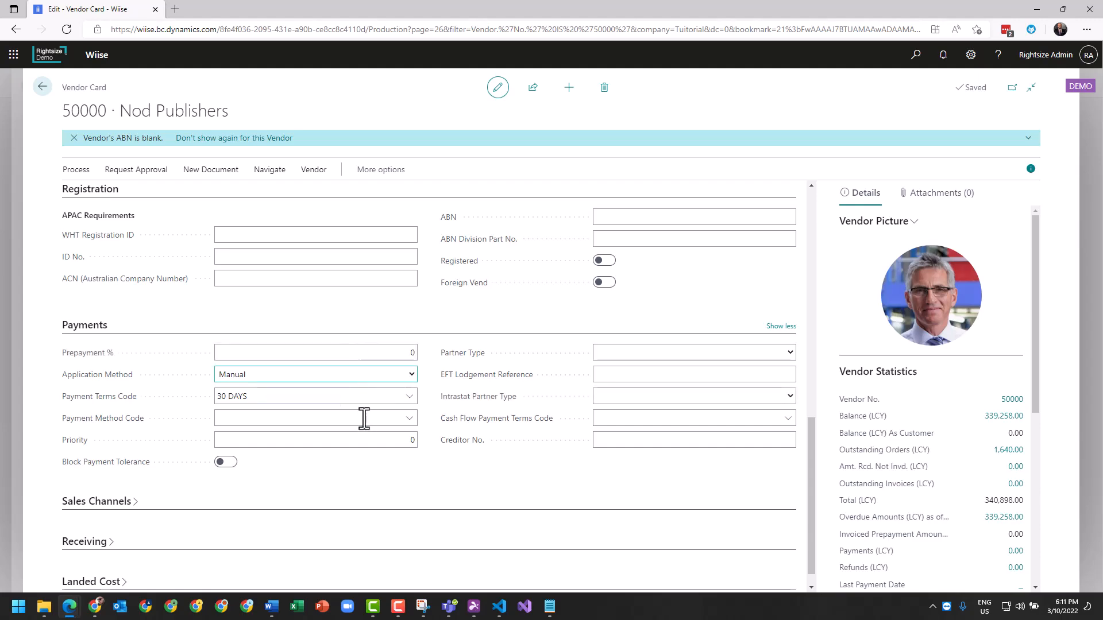
pyautogui.scroll(4, 325, 379)
pyautogui.click(44, 90)
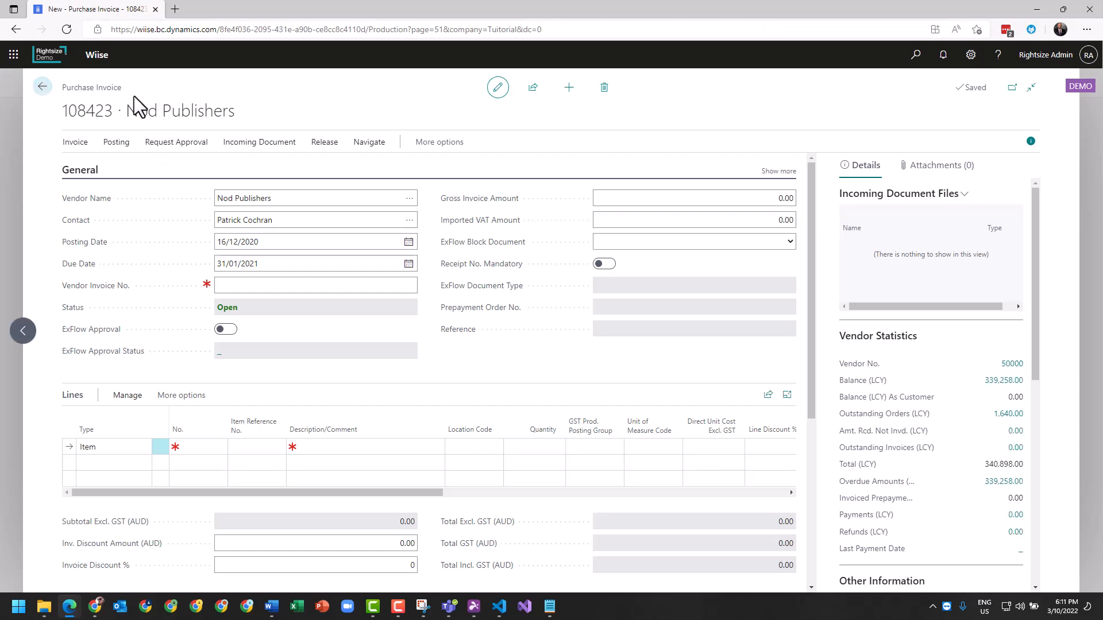
# Enter NOD1234DEMO as the vendor invoice number on the purchase invoice.
pyautogui.click(262, 284)
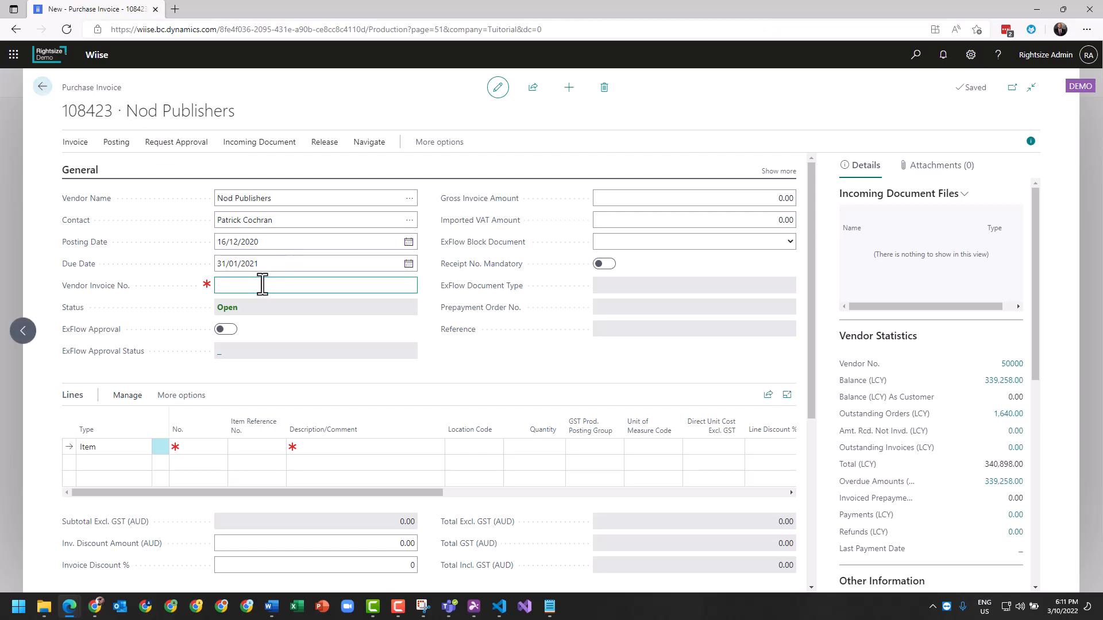
pyautogui.write('NOD1234DEMO')
pyautogui.click(456, 360)
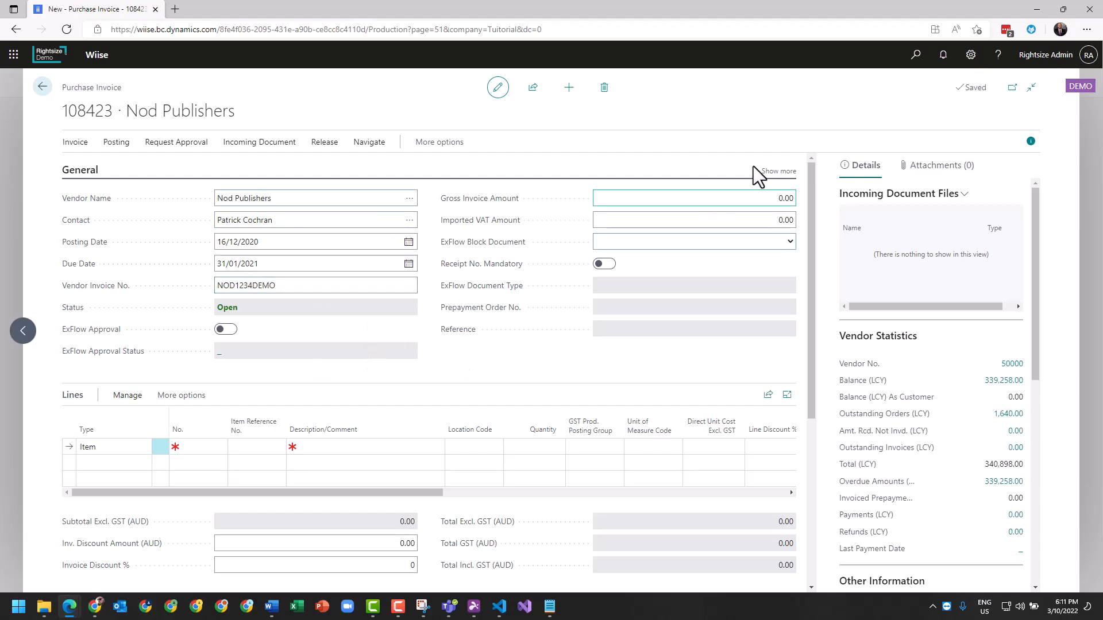
# Show the full General details of the invoice, set the posting date to 3/10/2022, and collapse the extra details again.
pyautogui.click(778, 171)
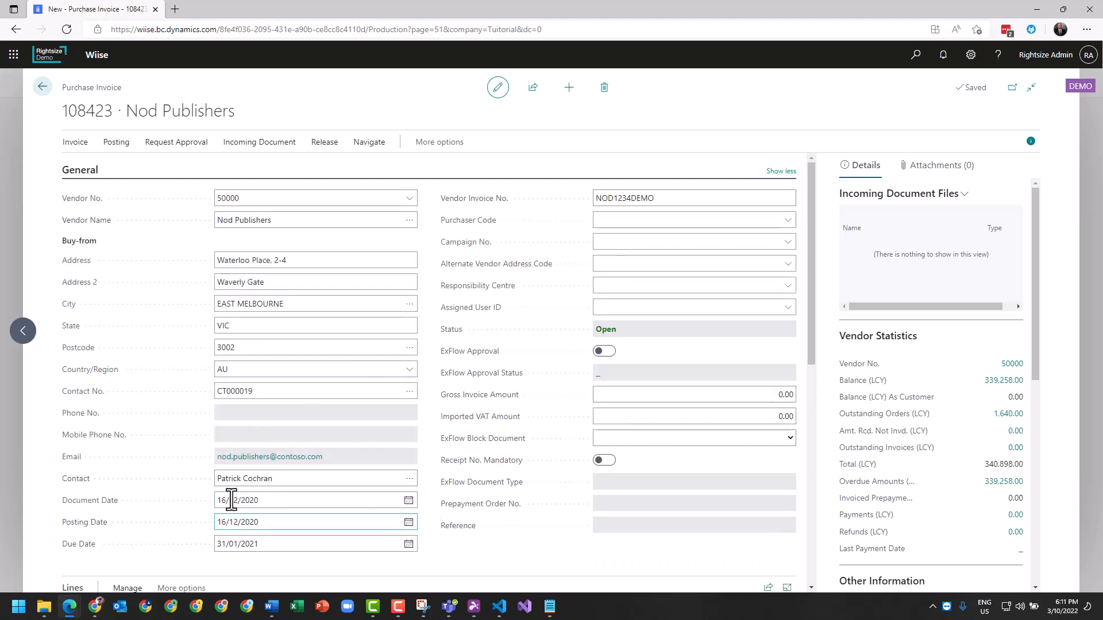
pyautogui.click(253, 522)
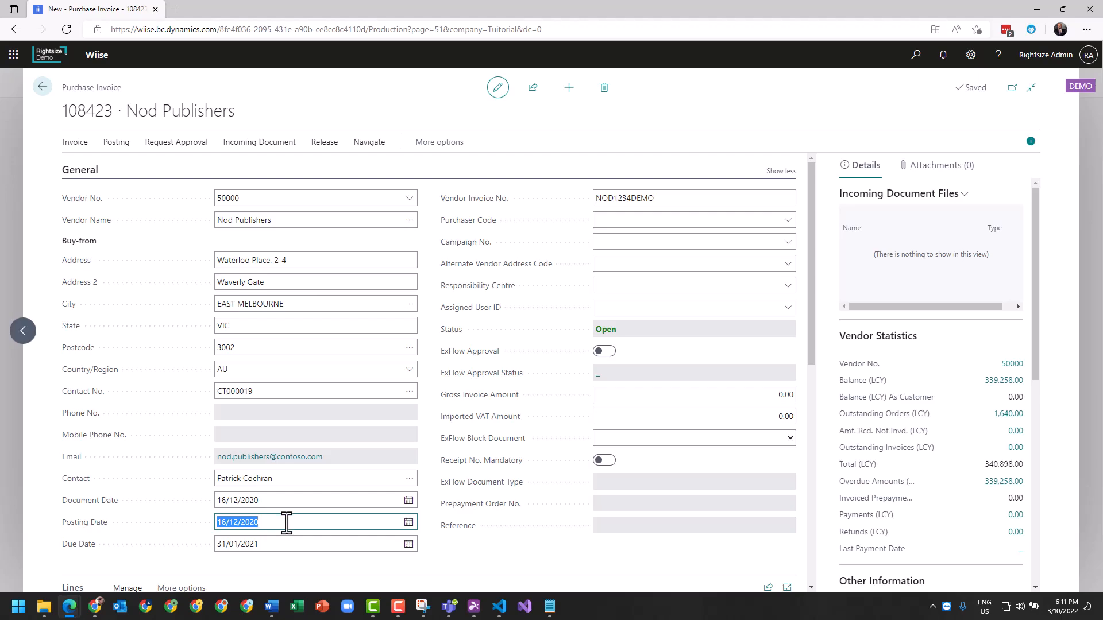
pyautogui.write('t')
pyautogui.press('Tab')
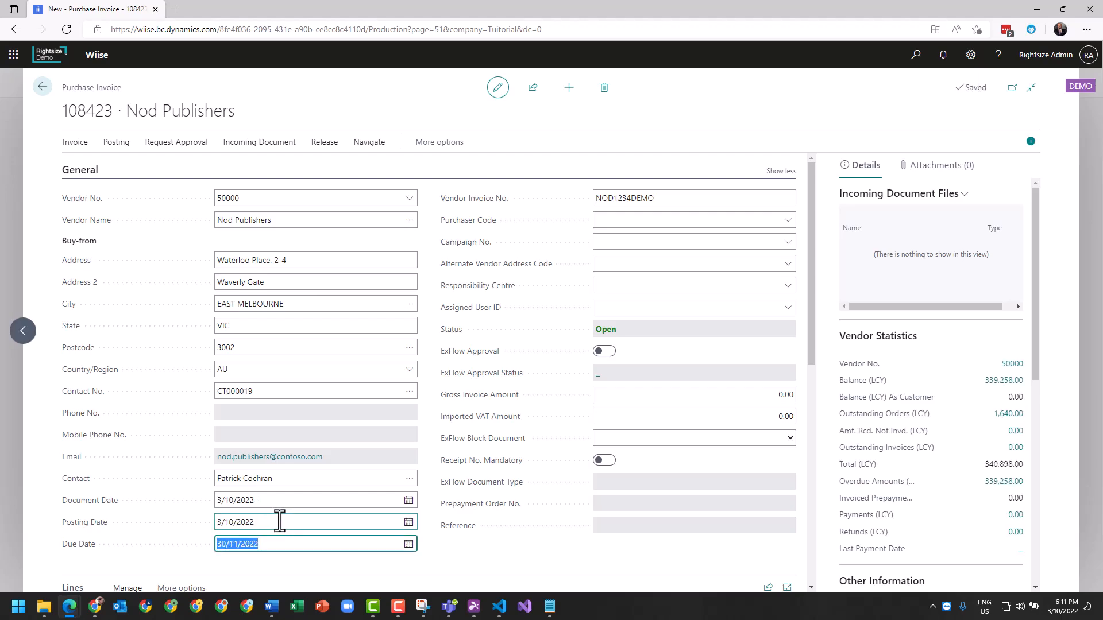
pyautogui.click(279, 521)
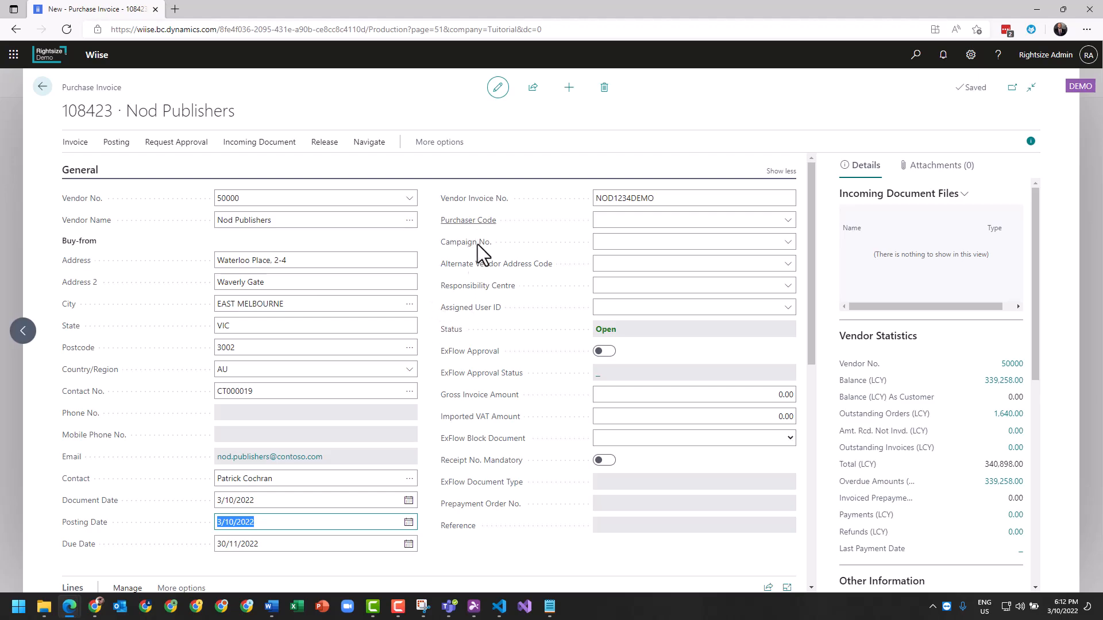
pyautogui.click(780, 172)
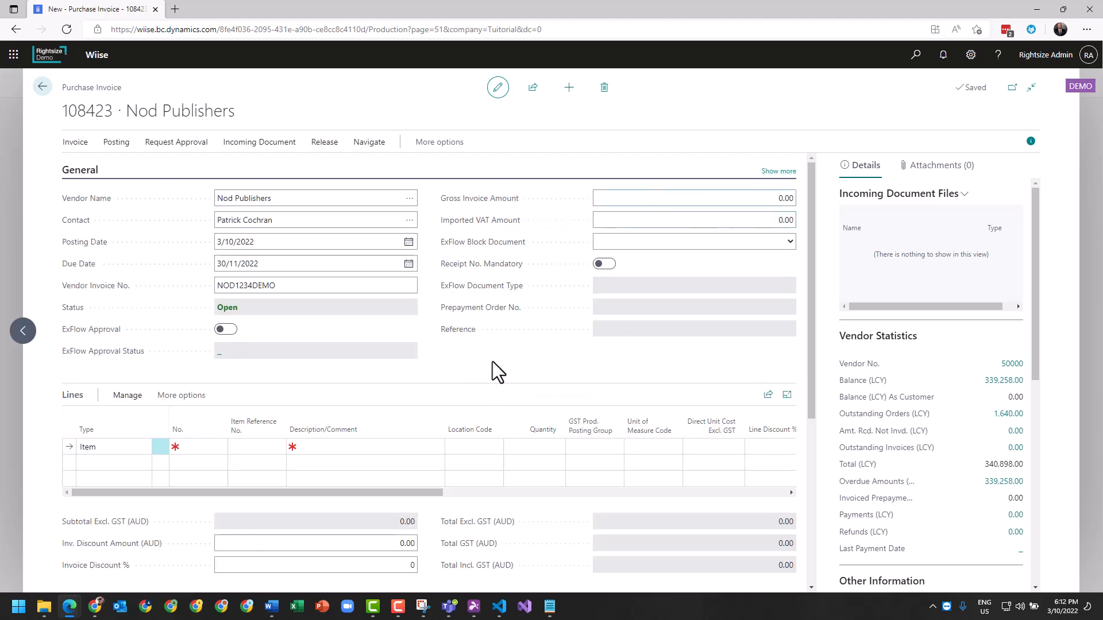
# Set the first invoice line's type to G/L Account and assign the Electricity and Heating account found with "ele".
pyautogui.click(324, 286)
pyautogui.scroll(-4, 485, 361)
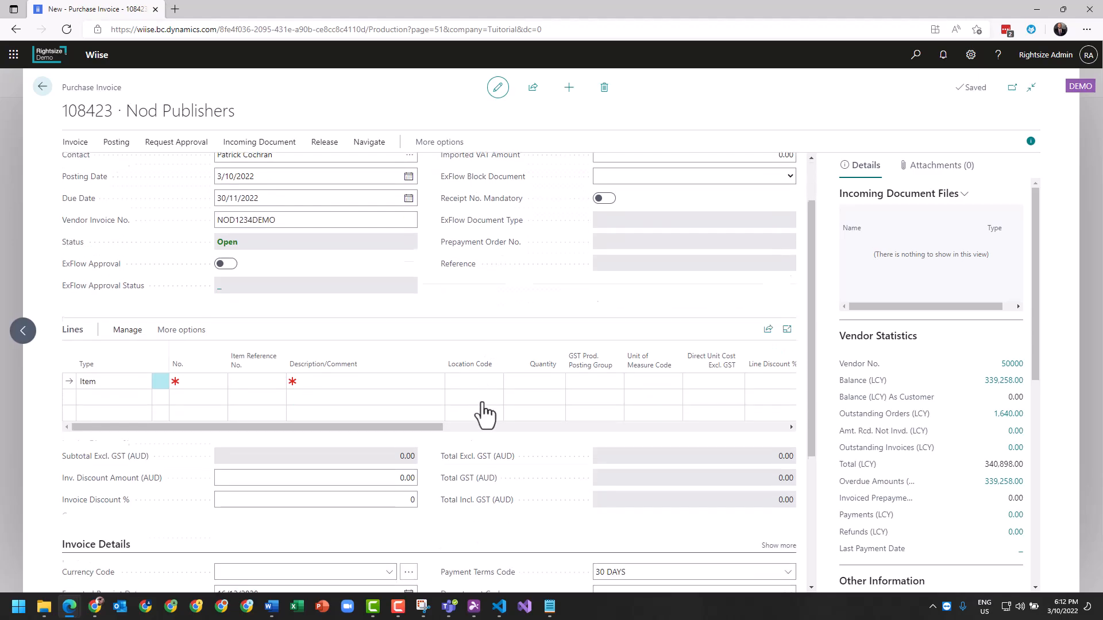
pyautogui.scroll(-1, 479, 413)
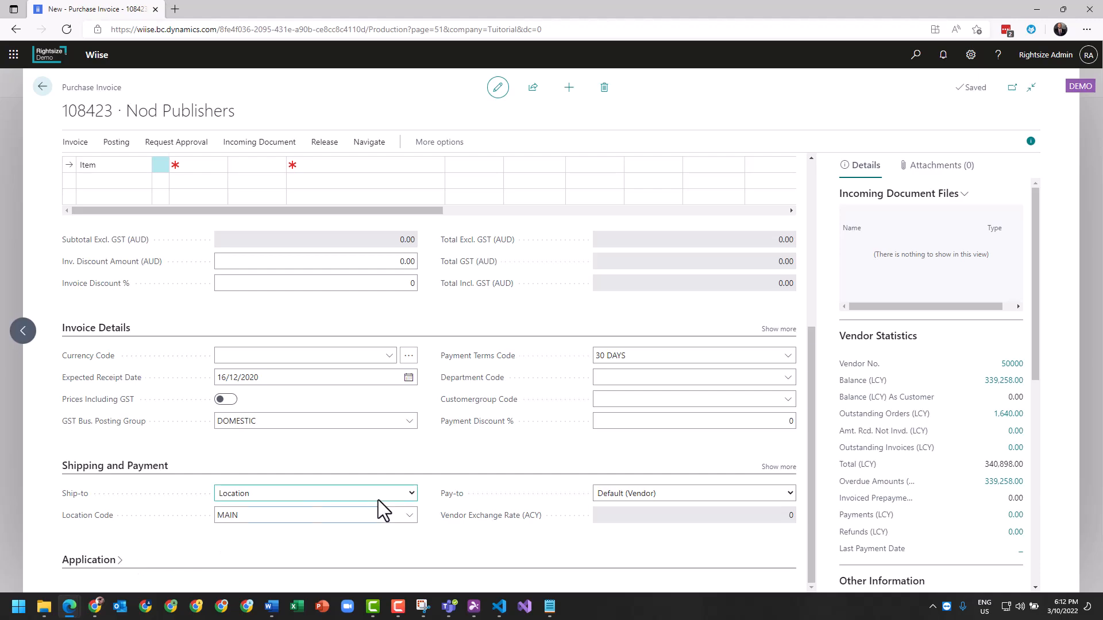
pyautogui.scroll(5, 360, 497)
pyautogui.click(127, 448)
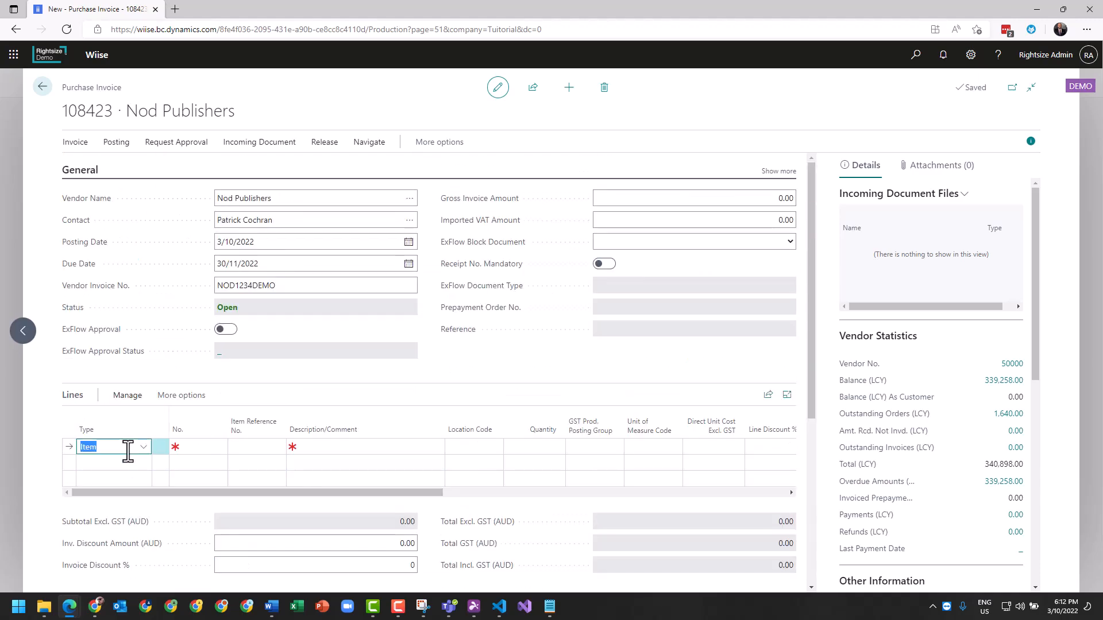
pyautogui.click(140, 450)
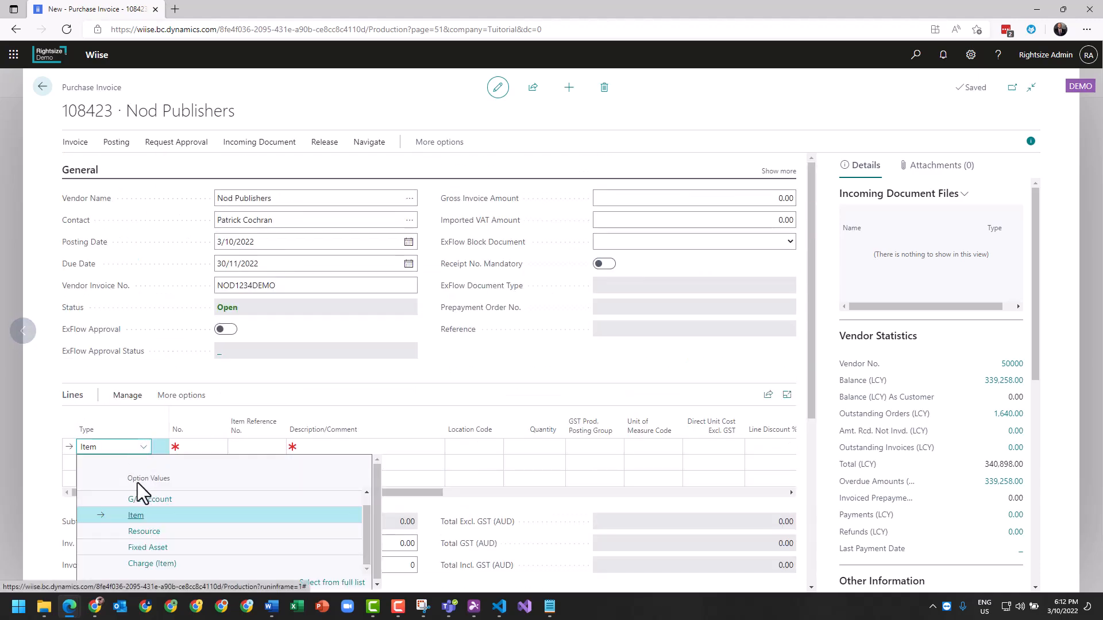
pyautogui.click(132, 498)
pyautogui.click(197, 447)
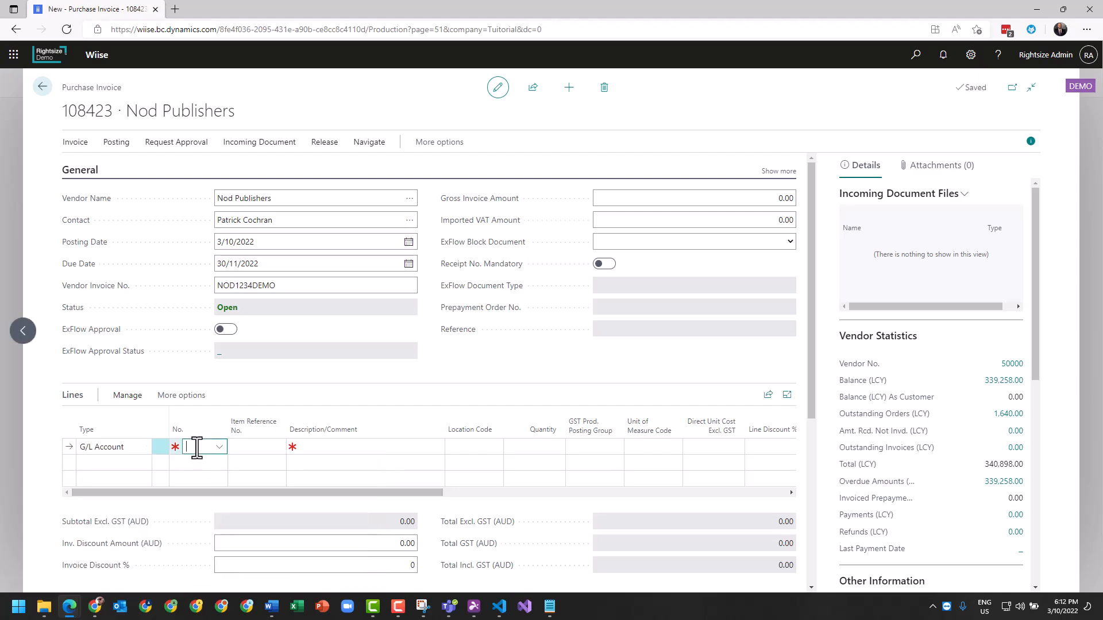
pyautogui.write('ele')
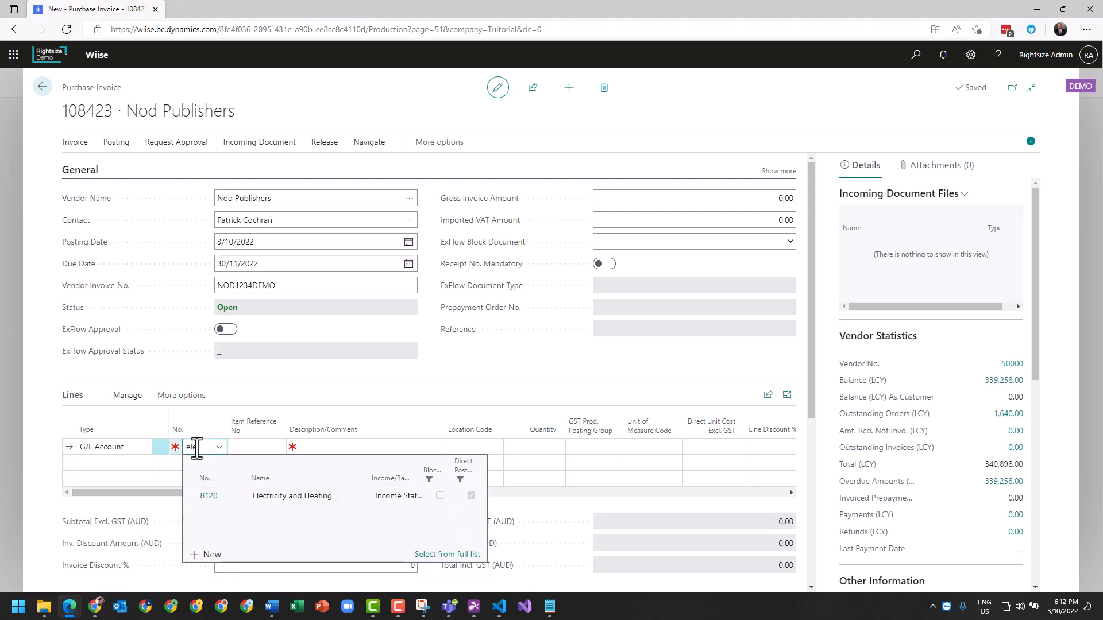
pyautogui.click(209, 496)
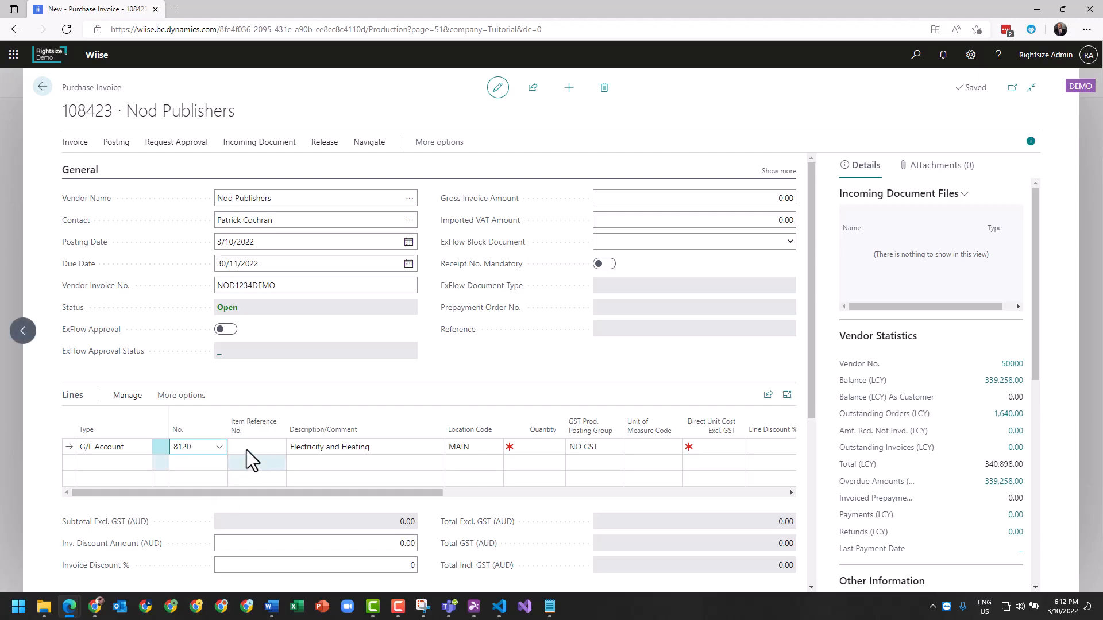
# Set the Electricity and Heating line's quantity to 1, direct unit cost to 1,000, and GST product posting group to GST10.
pyautogui.click(547, 449)
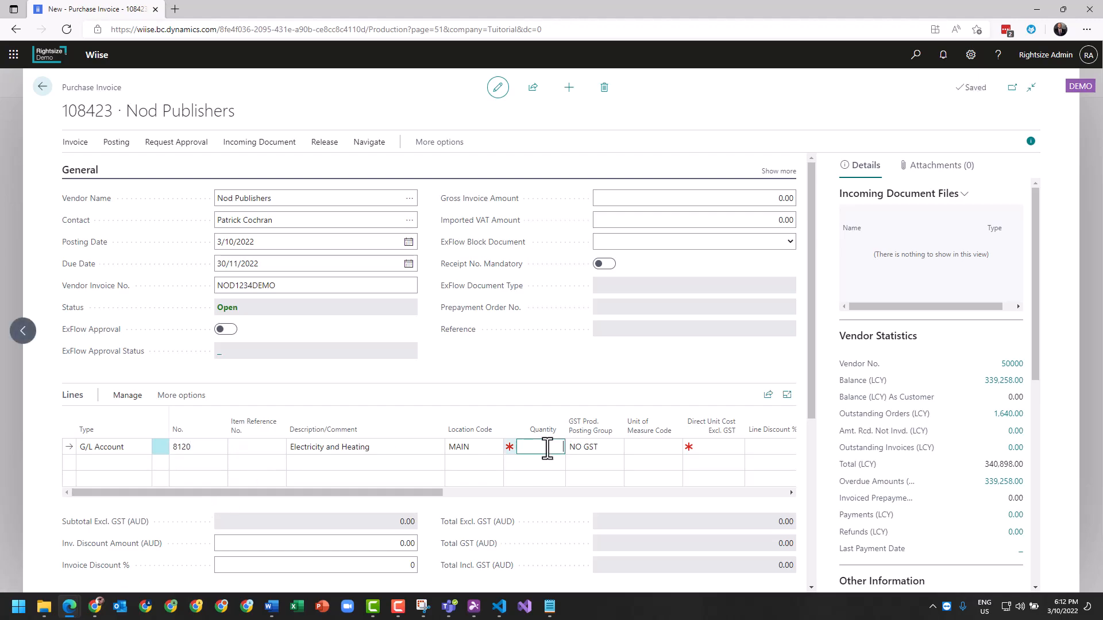
pyautogui.write('1')
pyautogui.click(713, 448)
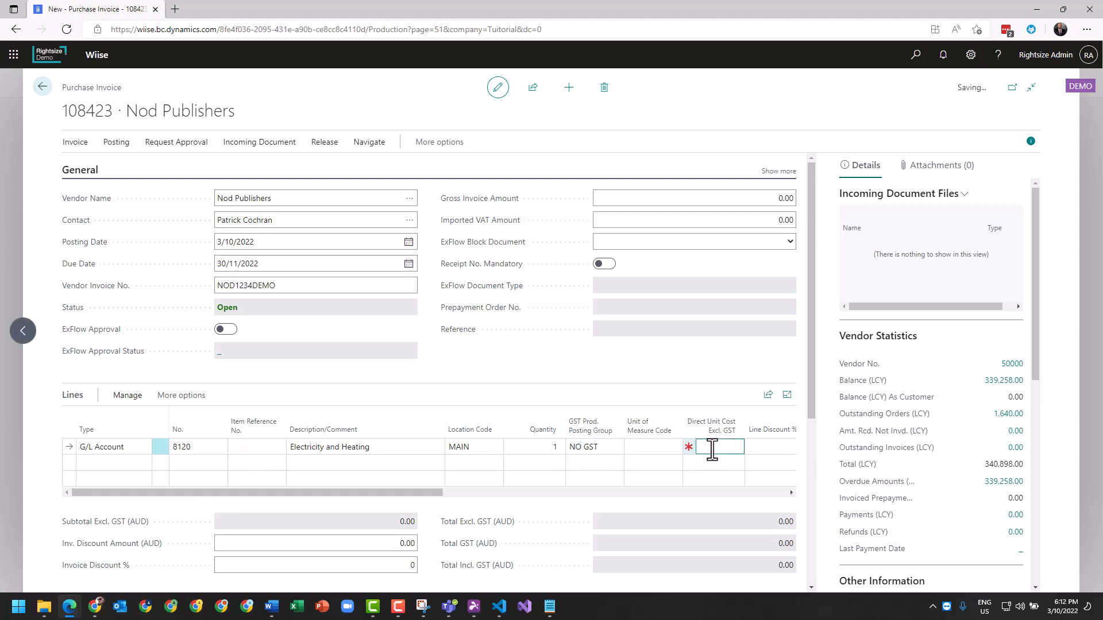
pyautogui.click(614, 451)
pyautogui.click(615, 448)
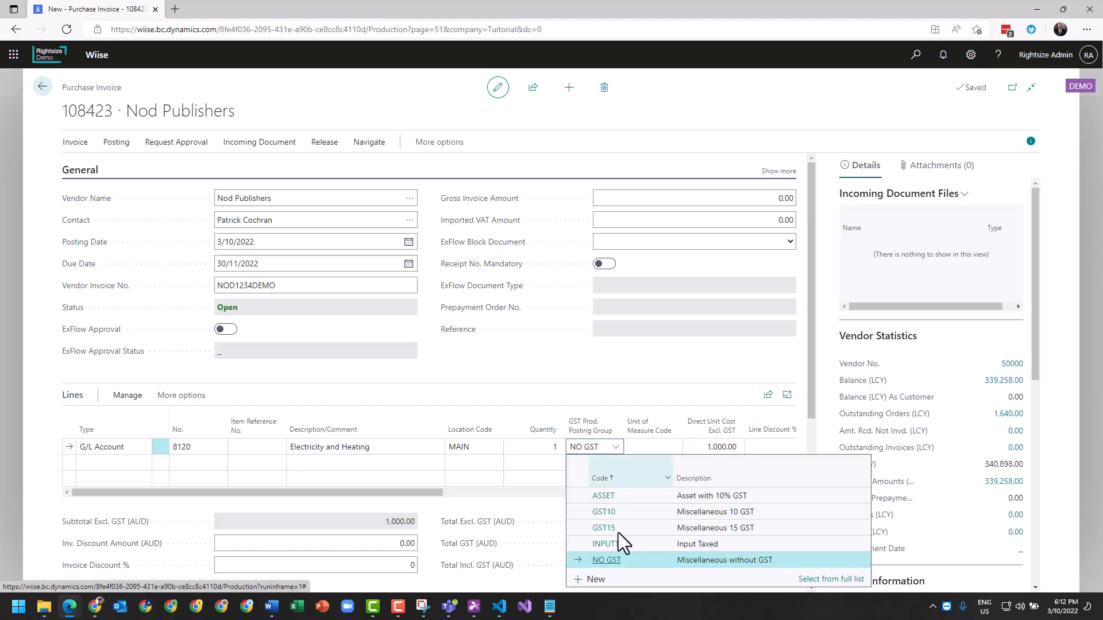
pyautogui.click(610, 513)
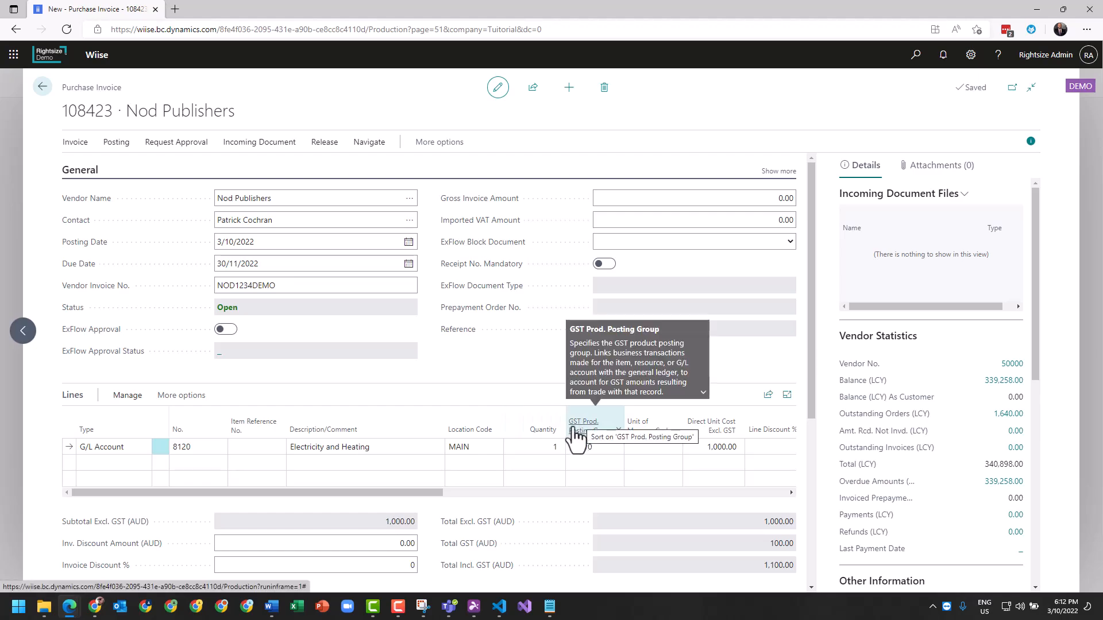
pyautogui.scroll(-1, 587, 522)
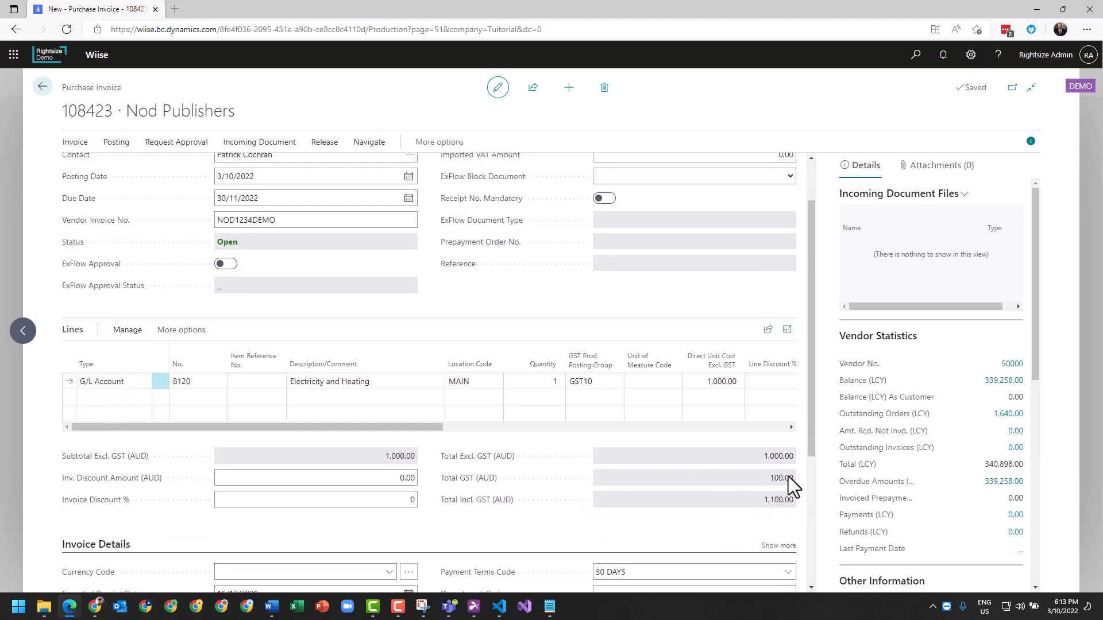
pyautogui.scroll(1, 426, 484)
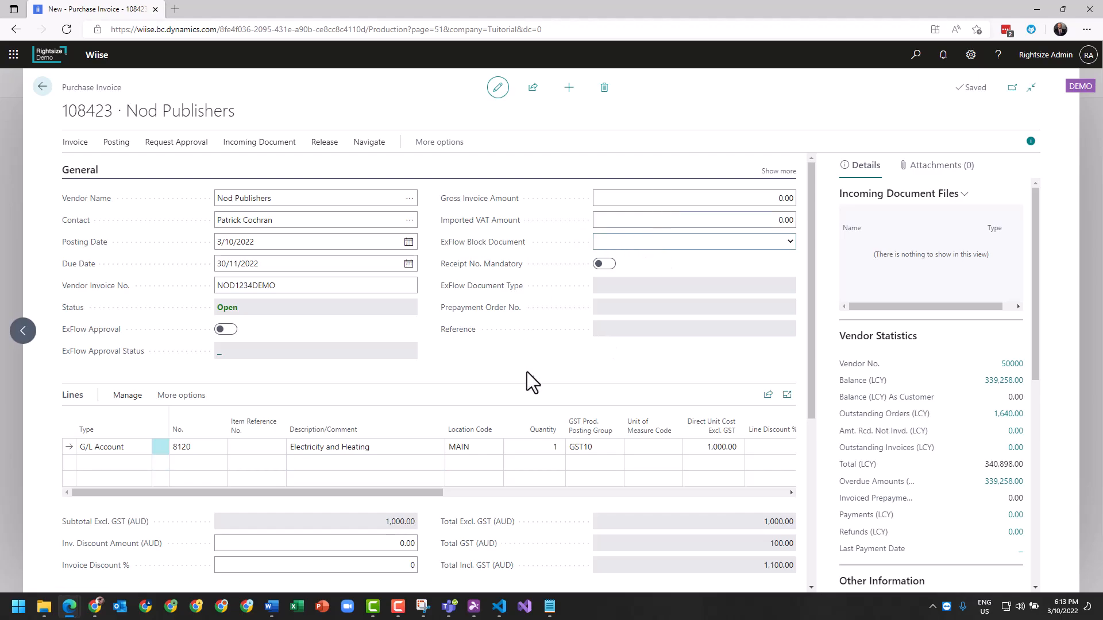
pyautogui.scroll(-2, 527, 374)
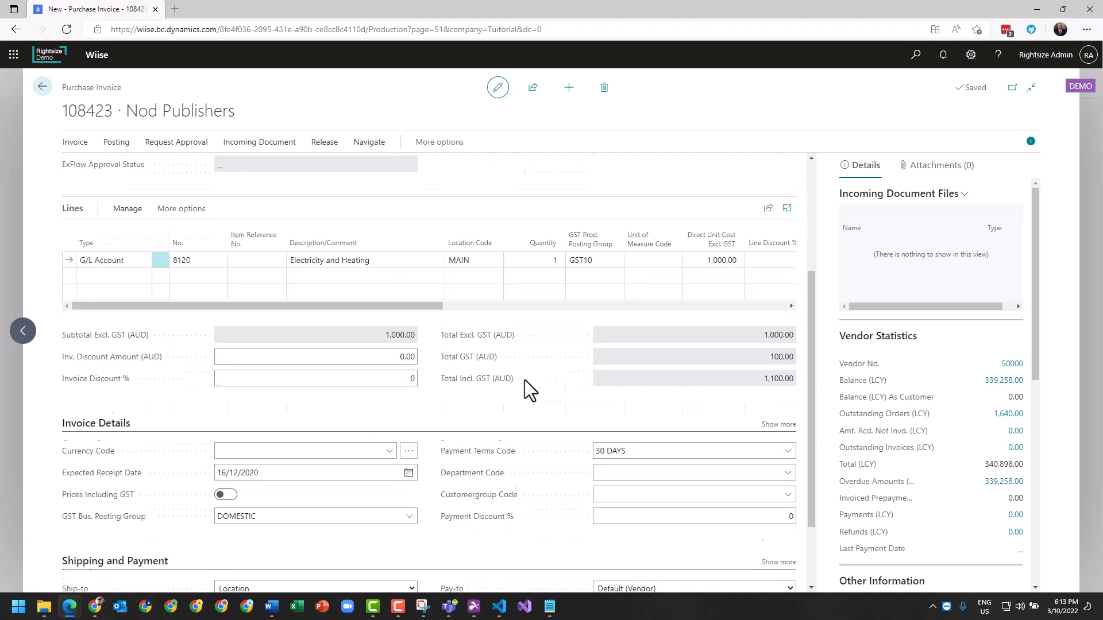
pyautogui.scroll(2, 517, 395)
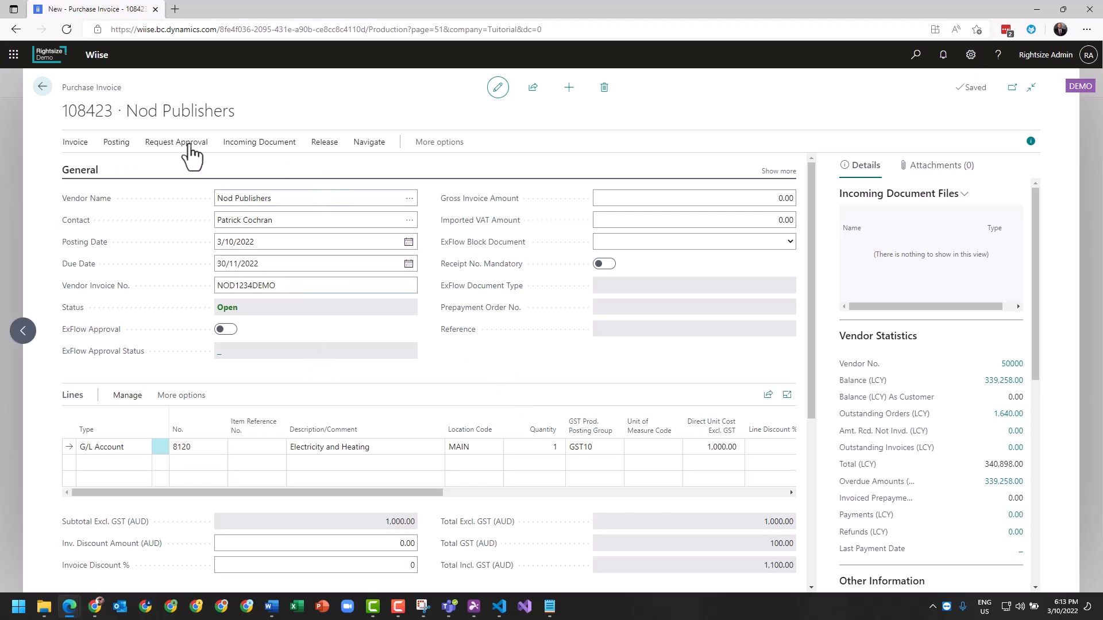
# Open the invoice header's dimensions and add the CUSTOMERGROUP dimension with the value MEDIUM.
pyautogui.click(428, 143)
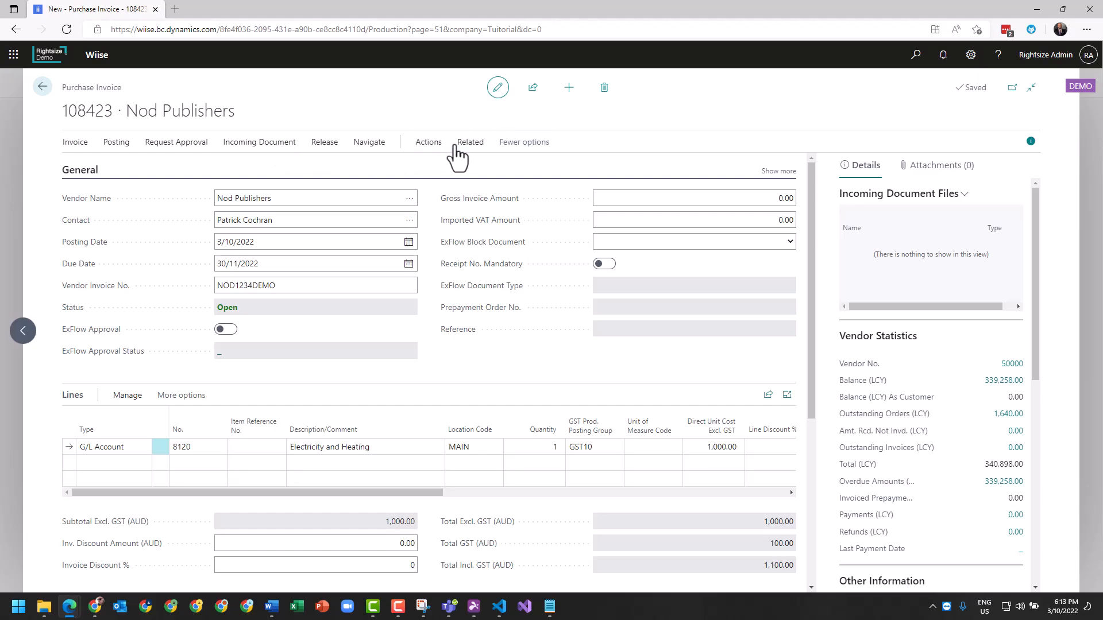
pyautogui.click(469, 143)
pyautogui.click(93, 169)
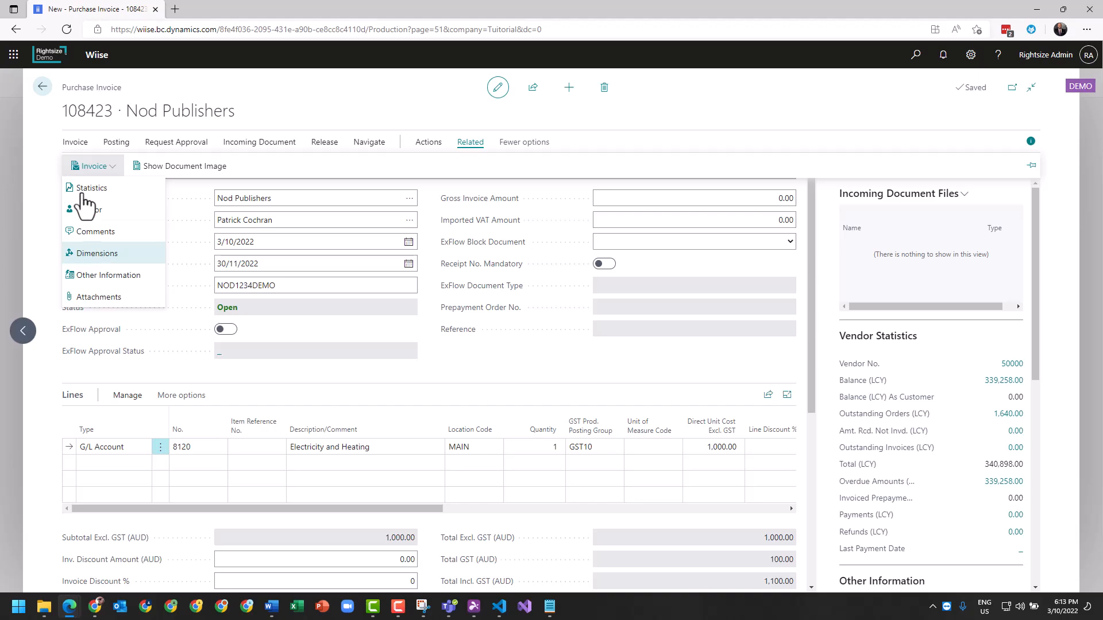
pyautogui.click(79, 145)
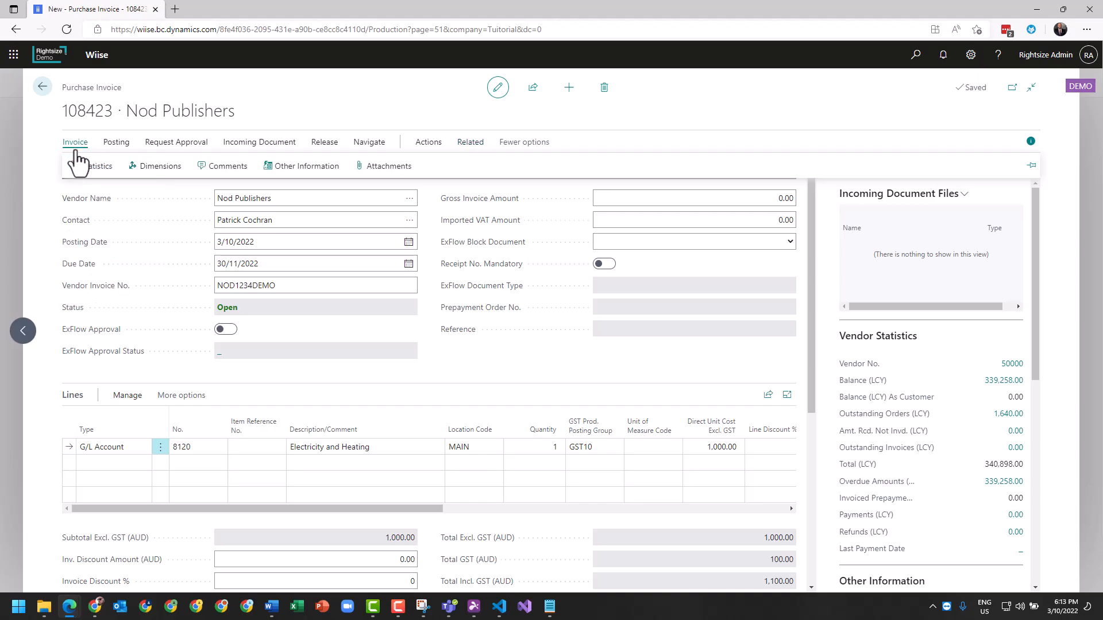
pyautogui.click(160, 170)
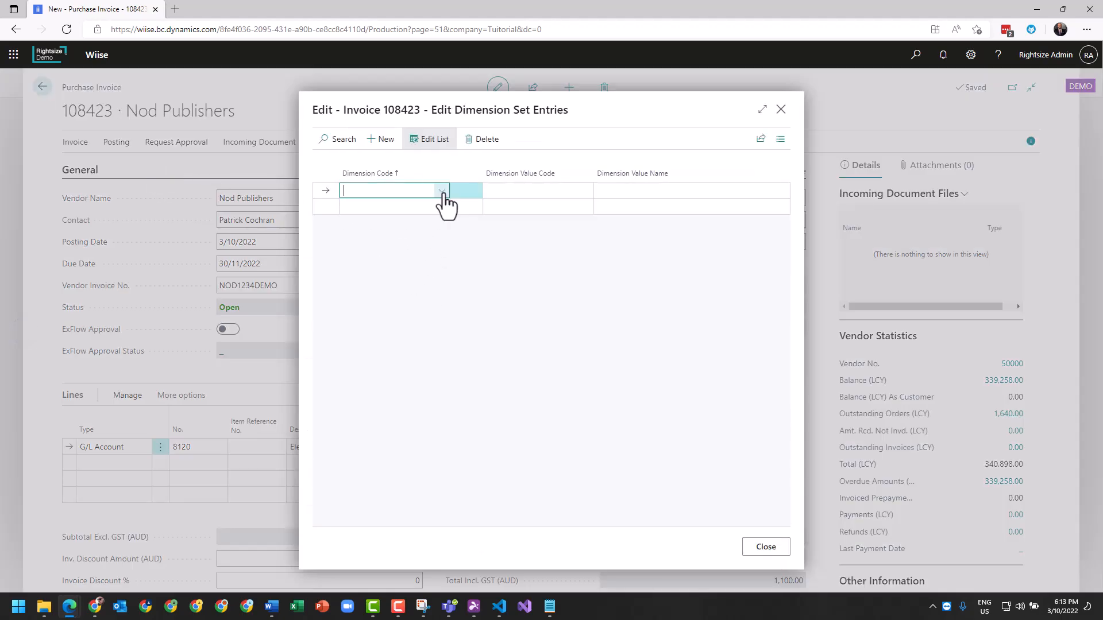
pyautogui.click(442, 192)
pyautogui.click(404, 242)
pyautogui.click(566, 191)
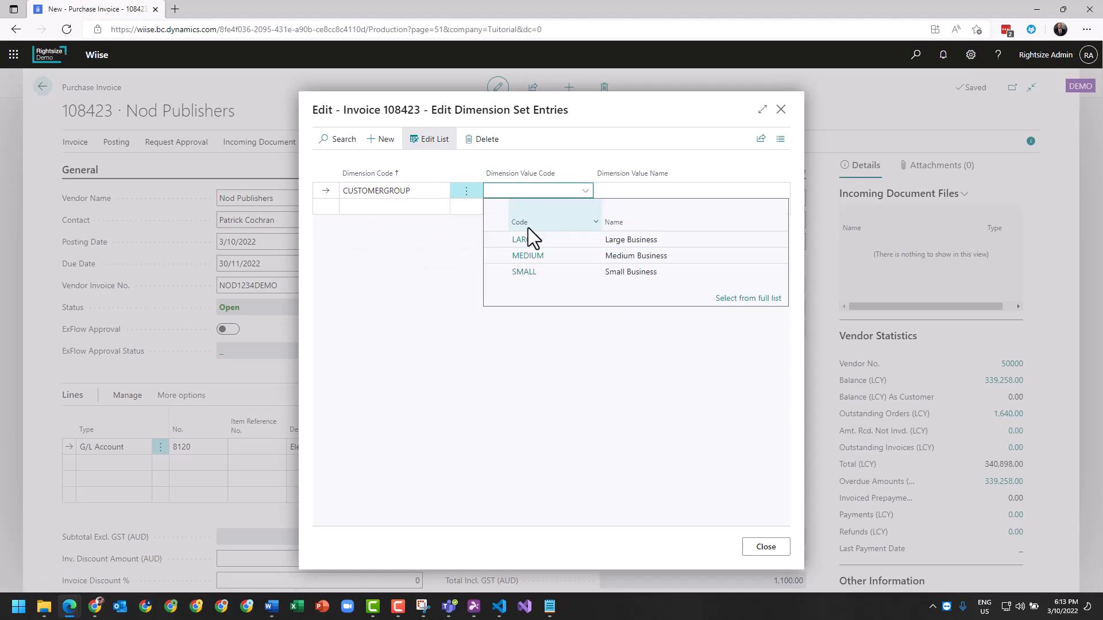
# Add the DEPARTMENT dimension with the value ADM to the invoice header and apply the changed dimensions to the lines.
pyautogui.click(410, 206)
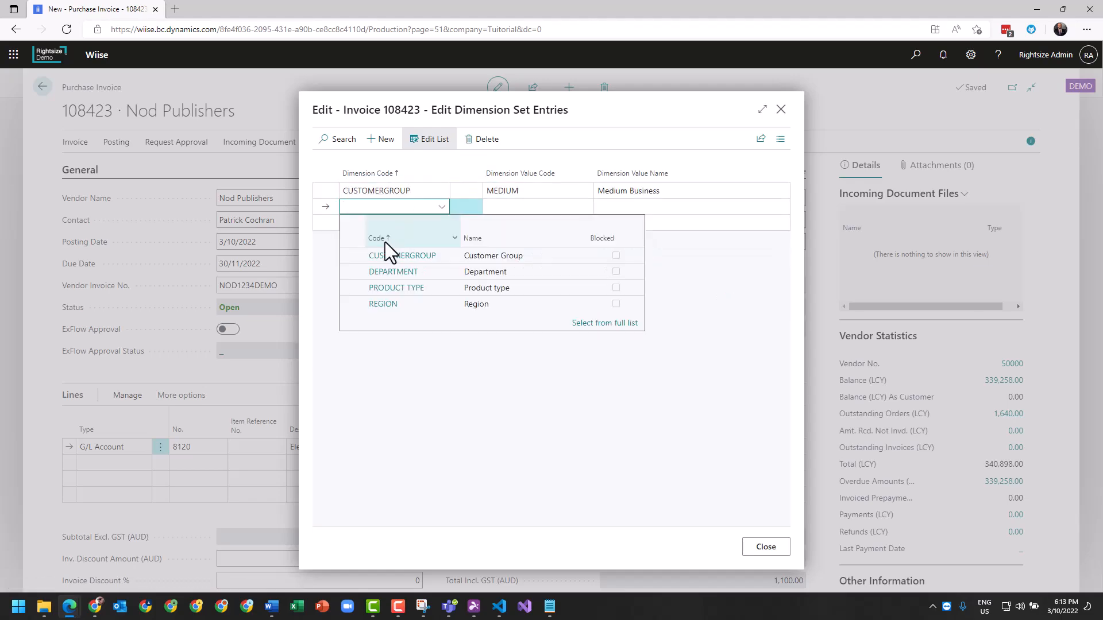
pyautogui.click(390, 274)
pyautogui.click(524, 207)
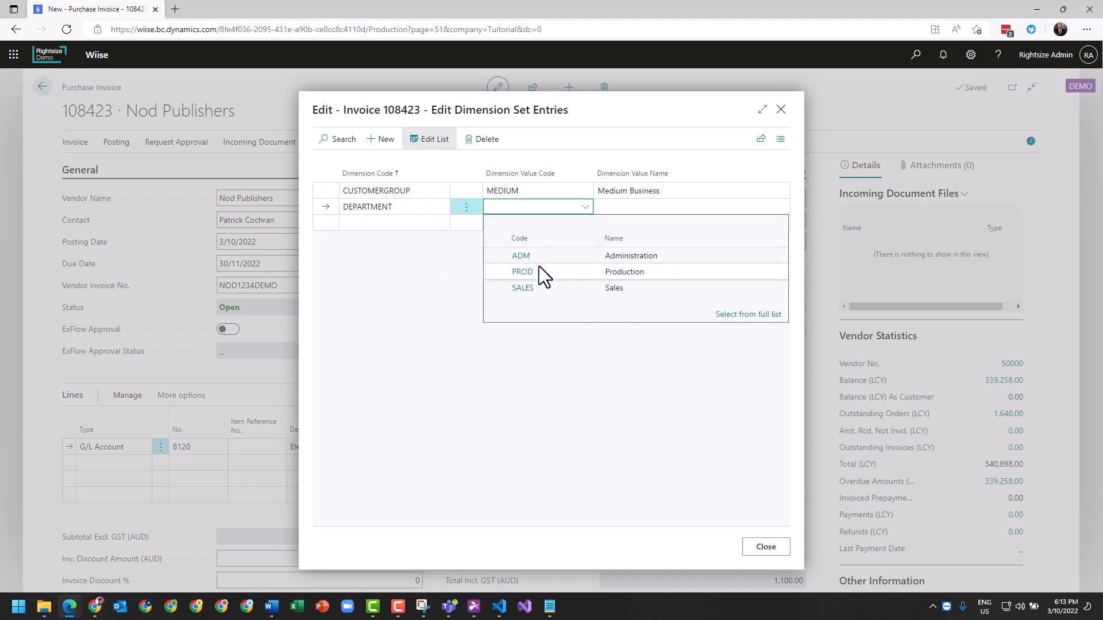
pyautogui.click(523, 256)
pyautogui.click(750, 550)
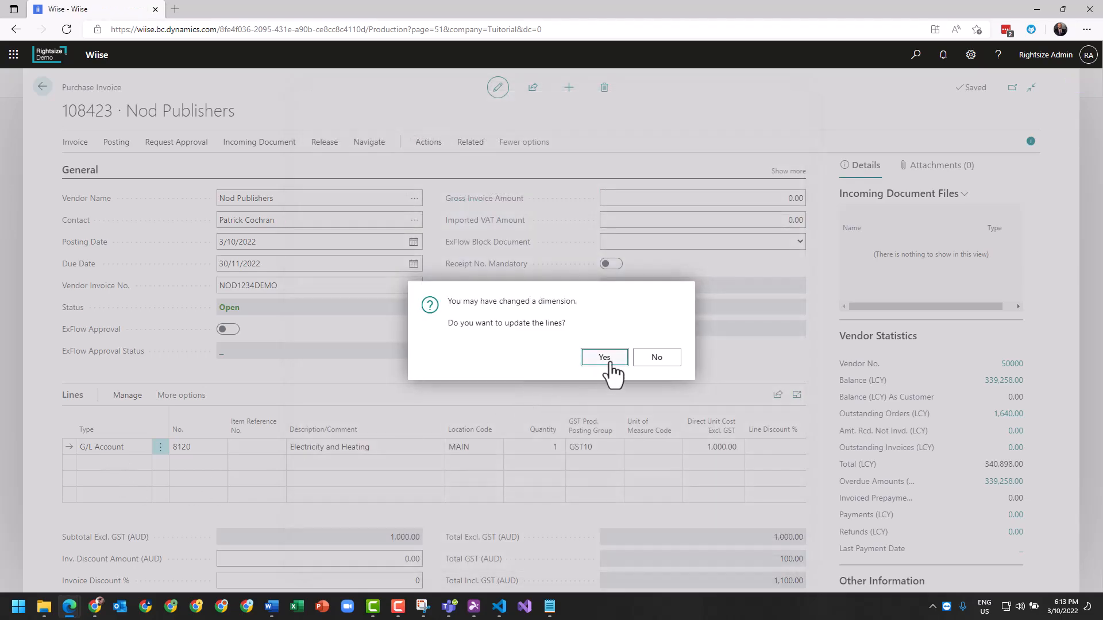
pyautogui.click(603, 357)
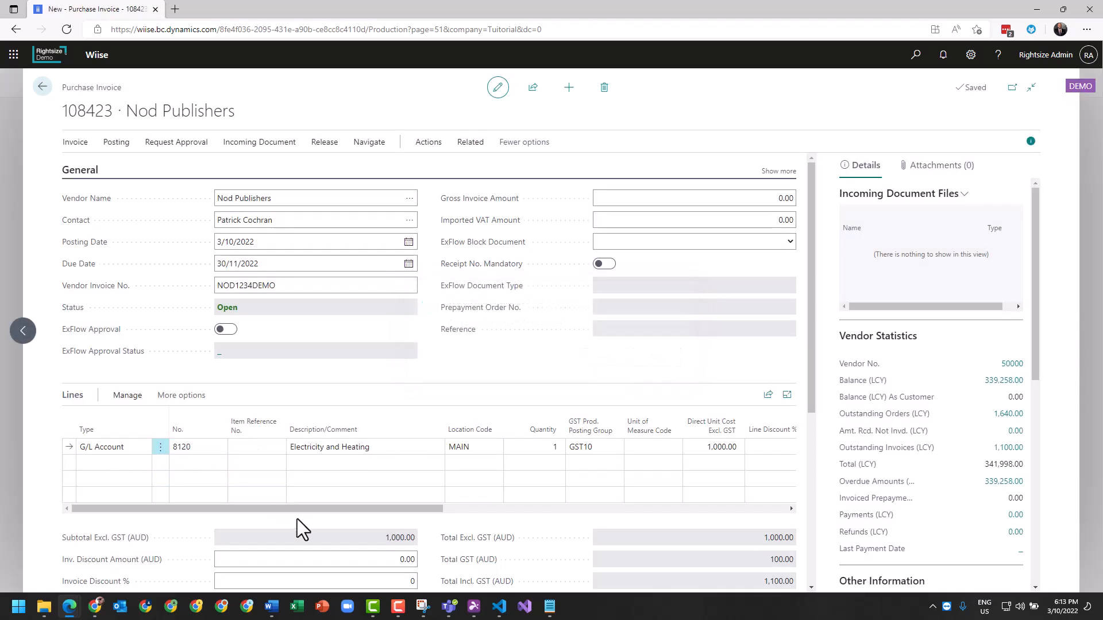
# Check the dimension codes on the first invoice line and add the PRODUCT TYPE dimension with the value MATERIALS to it.
pyautogui.moveTo(307, 509); pyautogui.dragTo(862, 540)
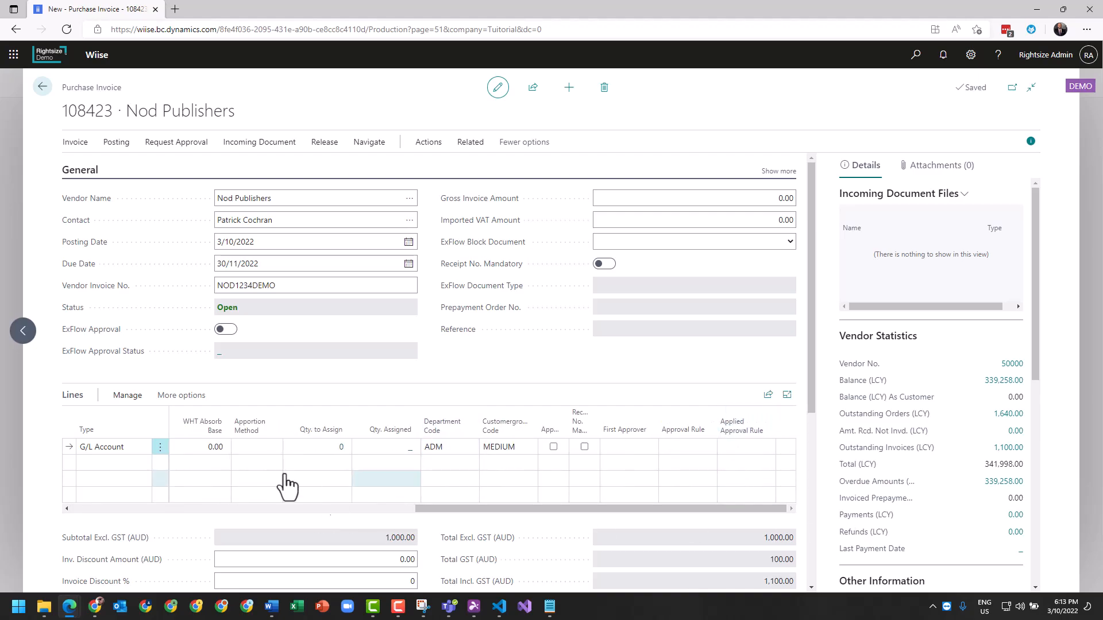
pyautogui.click(178, 397)
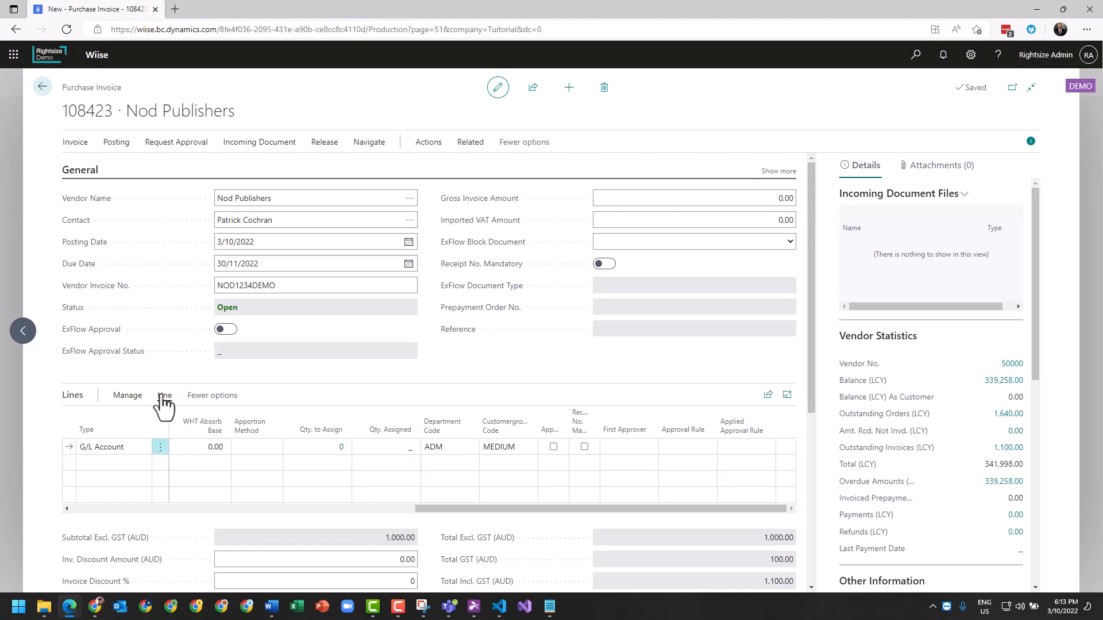
pyautogui.click(164, 397)
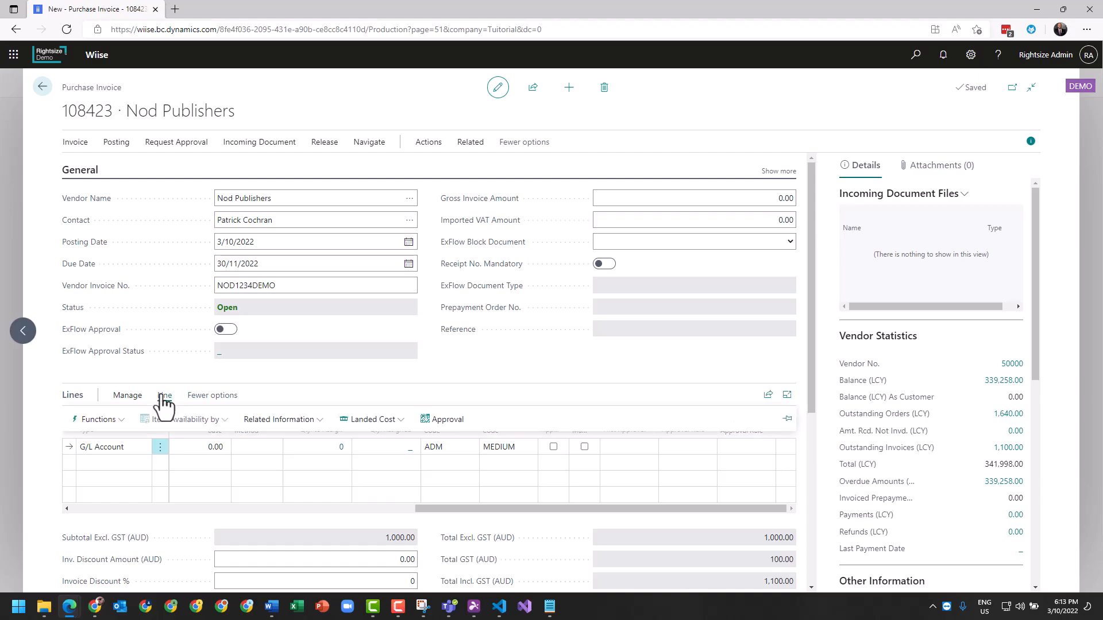
pyautogui.click(263, 425)
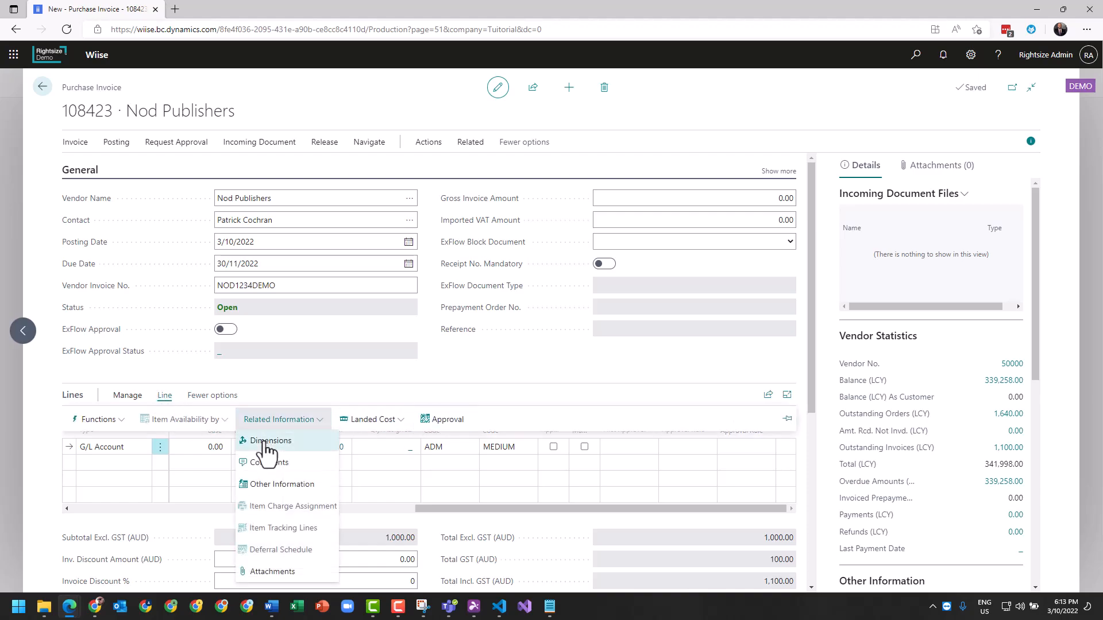
pyautogui.click(266, 442)
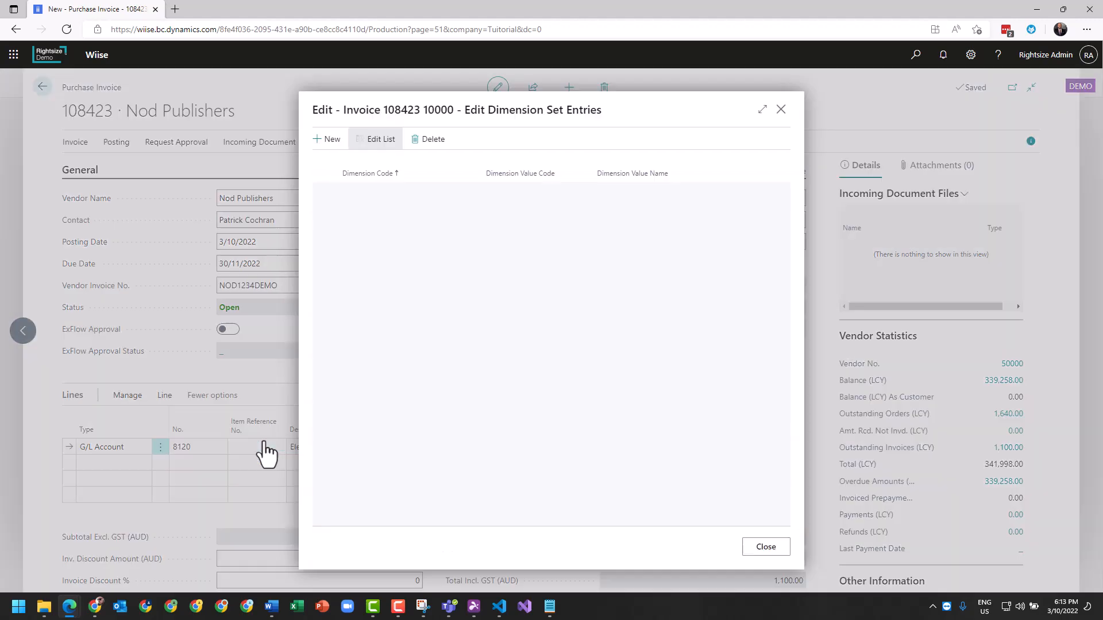
pyautogui.click(425, 224)
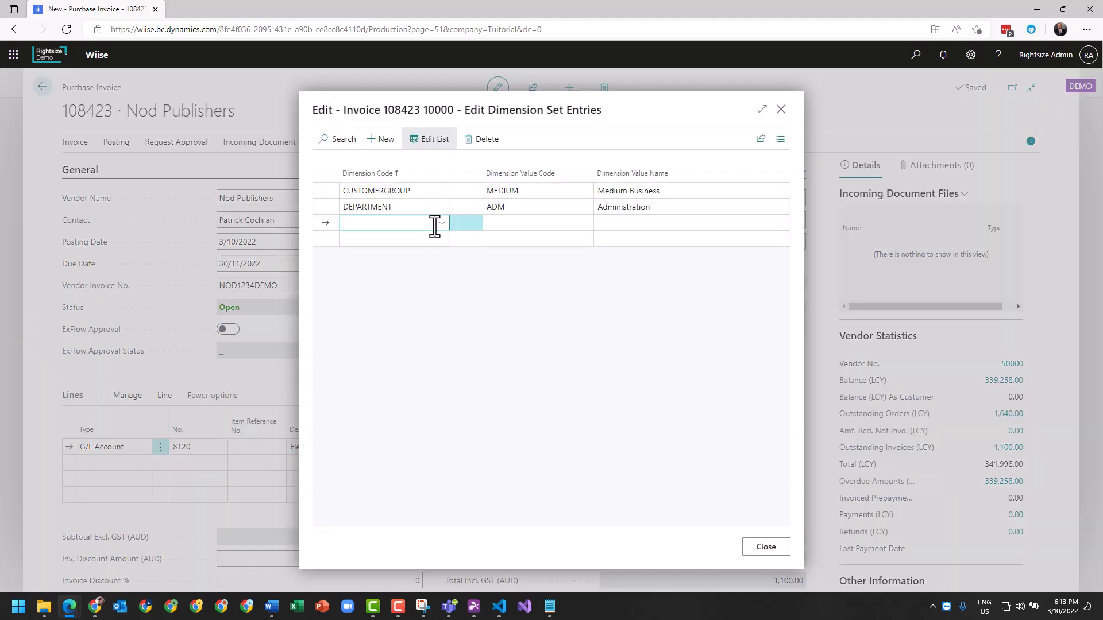
pyautogui.click(440, 224)
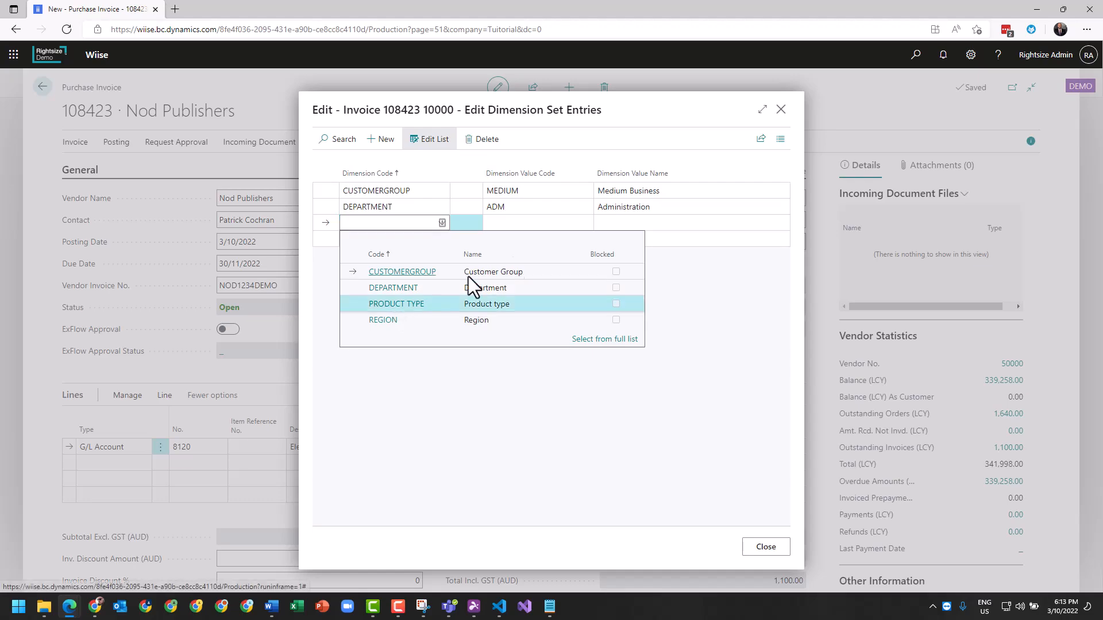
pyautogui.click(431, 302)
pyautogui.click(563, 224)
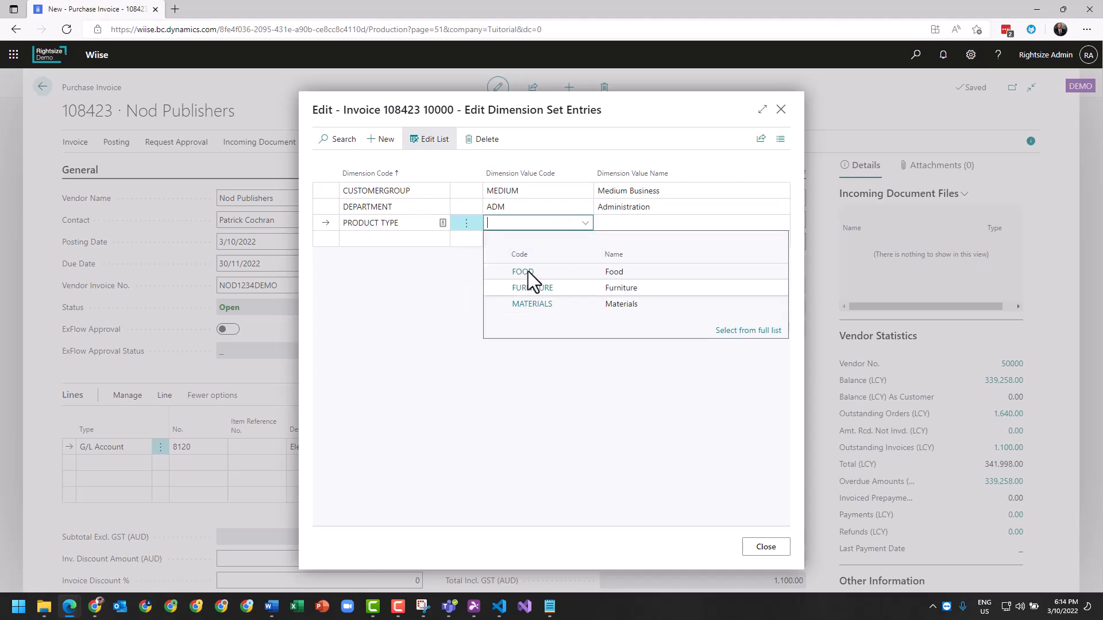
pyautogui.click(533, 305)
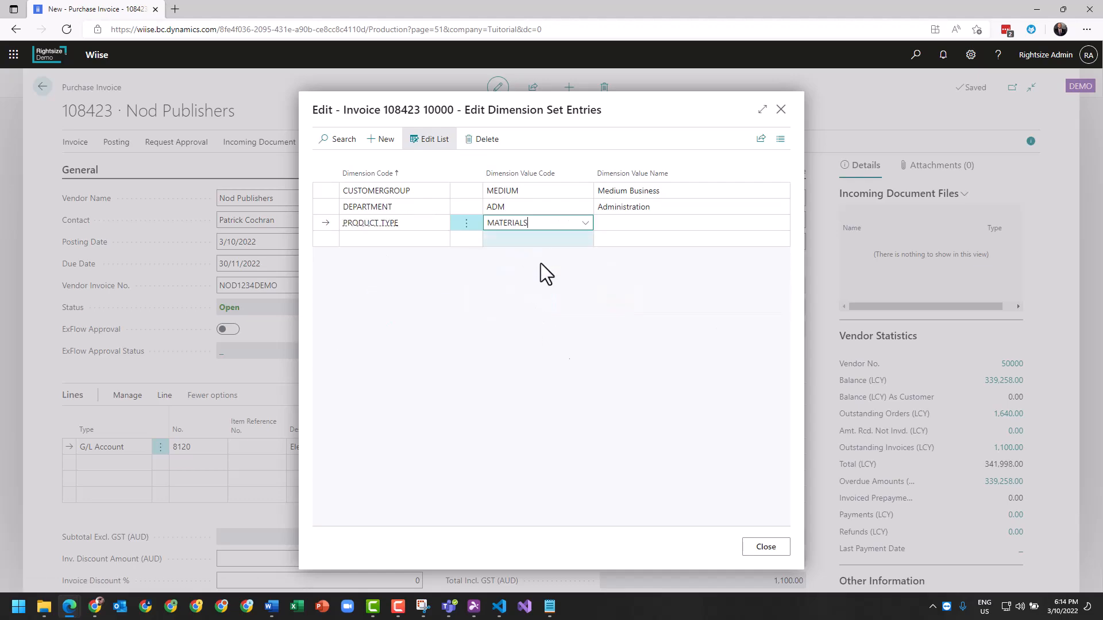
pyautogui.click(766, 547)
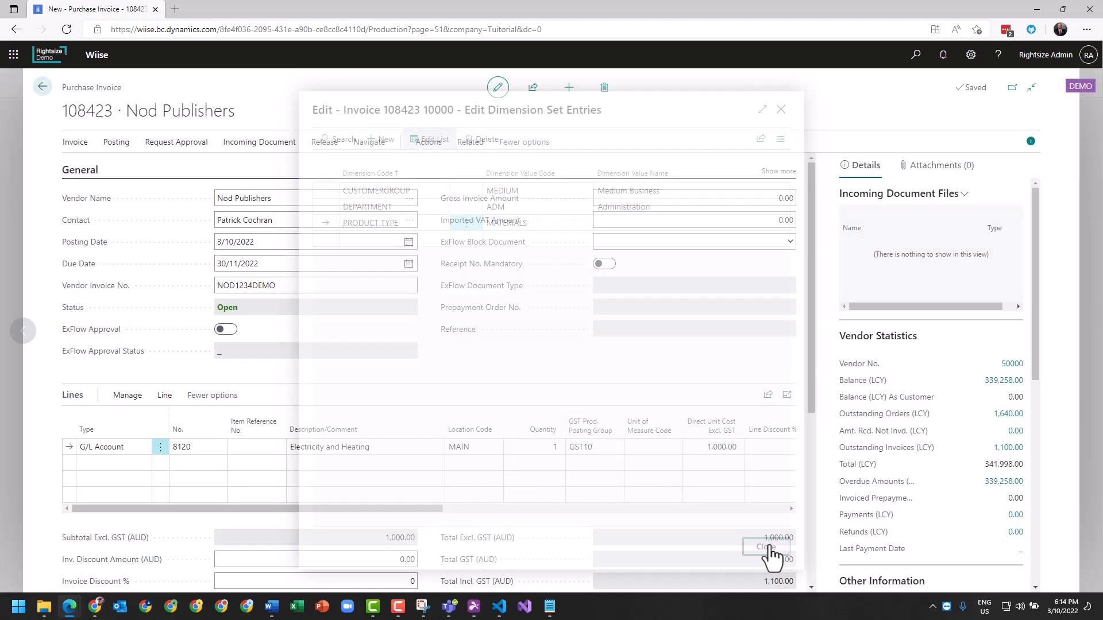
# Add a second invoice line for G/L account 8120 with quantity 1 and a direct unit cost of 500.
pyautogui.click(187, 465)
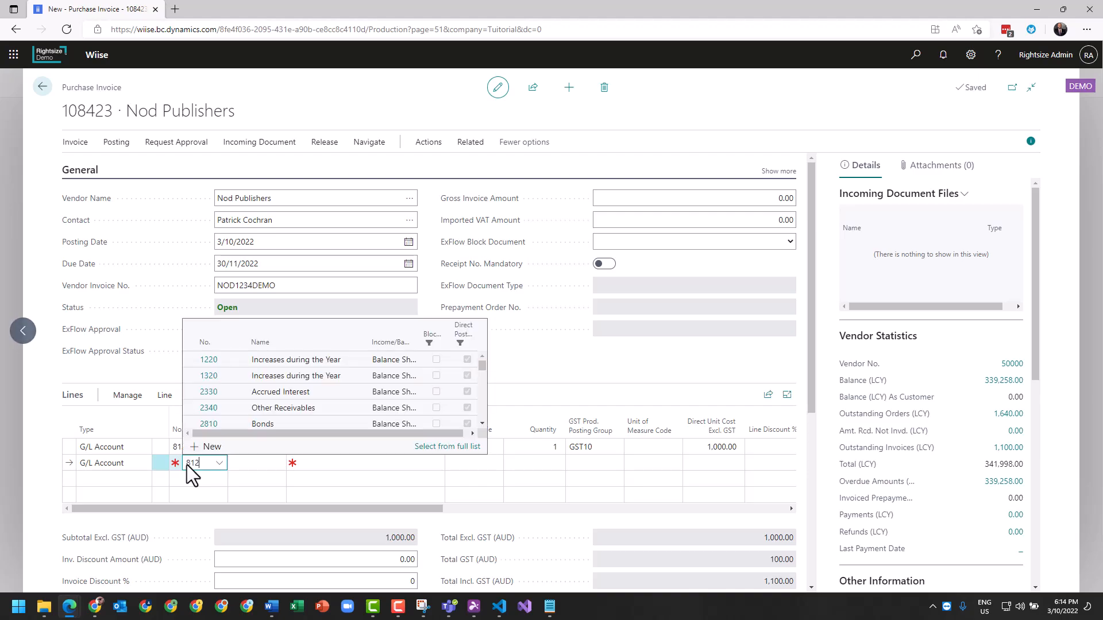
pyautogui.write('8120')
pyautogui.press('Tab')
pyautogui.press('Tab')
pyautogui.press('Tab')
pyautogui.press('Tab')
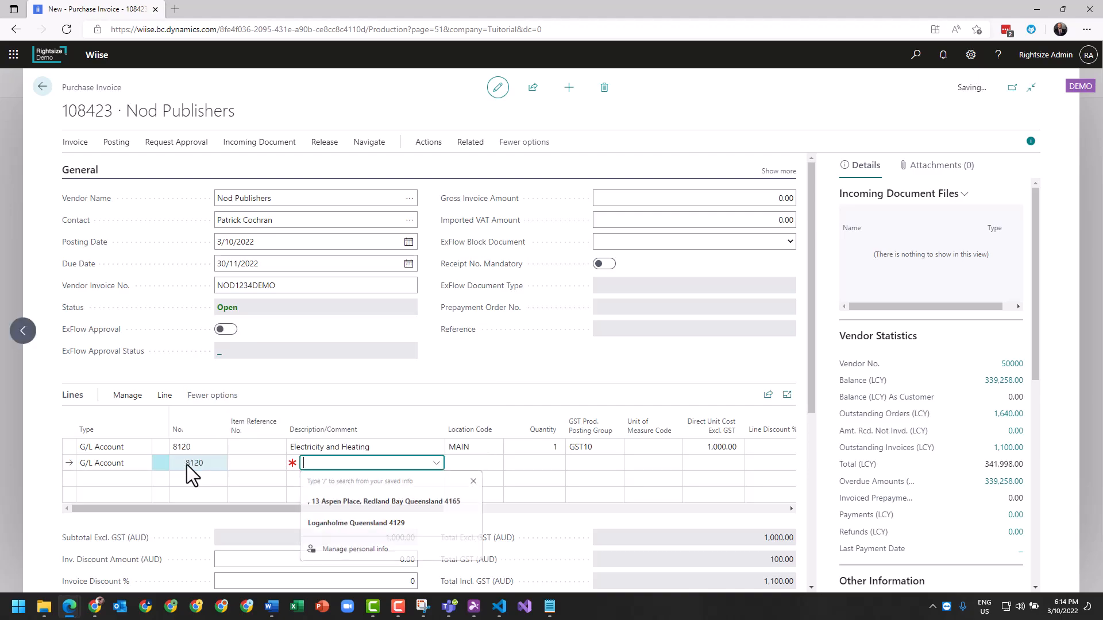
pyautogui.write('1')
pyautogui.press('Tab')
pyautogui.press('Tab')
pyautogui.write('500')
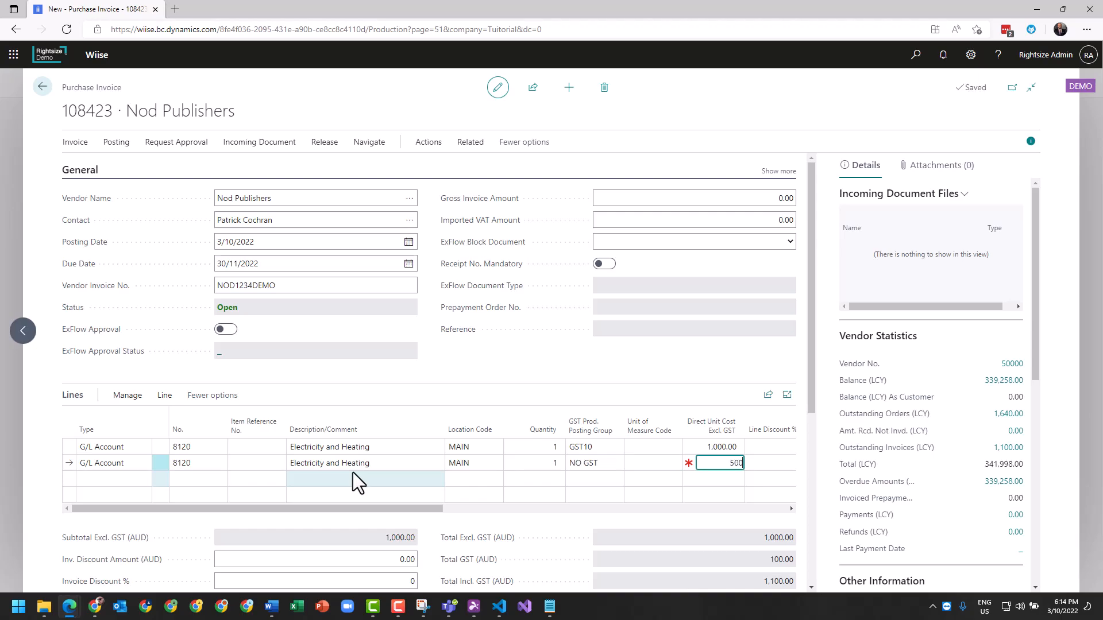
# Add the PRODUCT TYPE dimension with the value FURNITURE to the second invoice line.
pyautogui.click(166, 401)
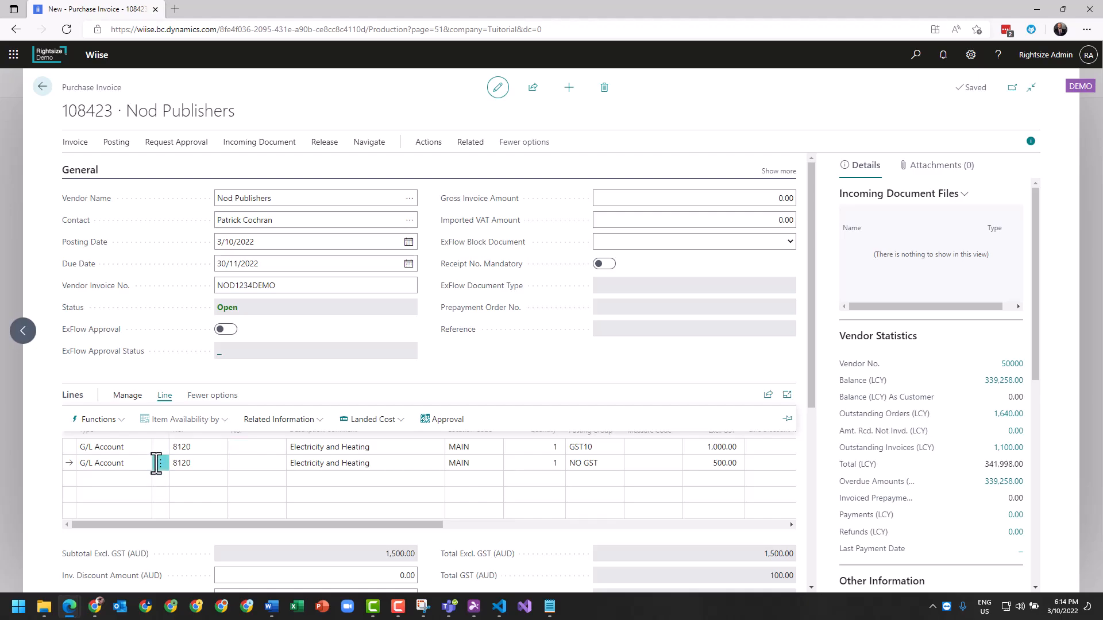
pyautogui.click(306, 421)
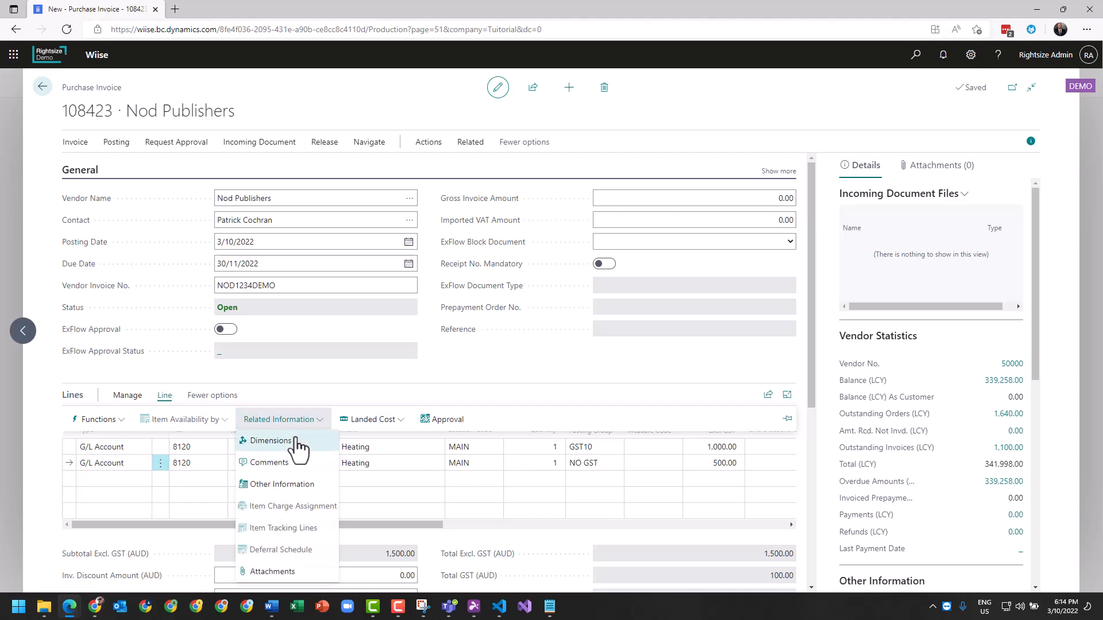
pyautogui.click(299, 443)
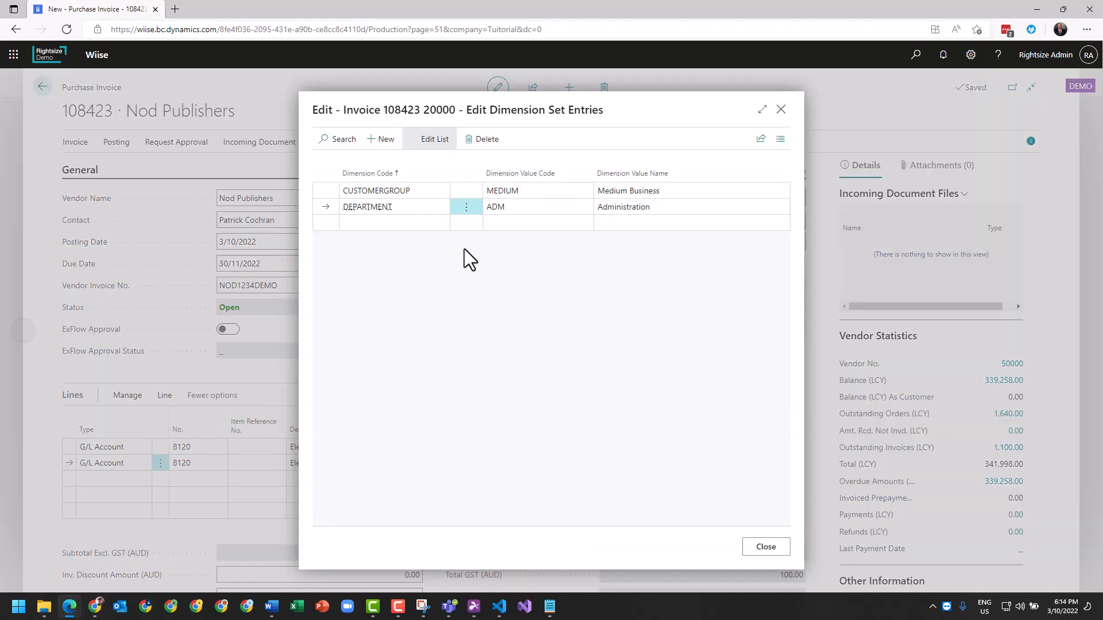
pyautogui.click(385, 226)
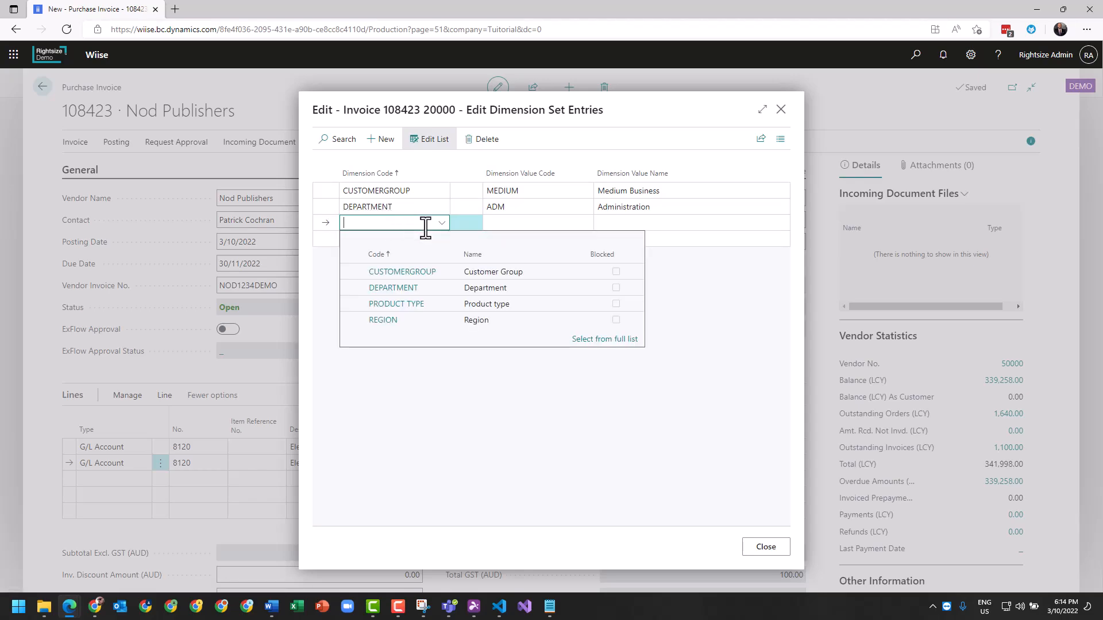
pyautogui.click(404, 304)
pyautogui.click(584, 226)
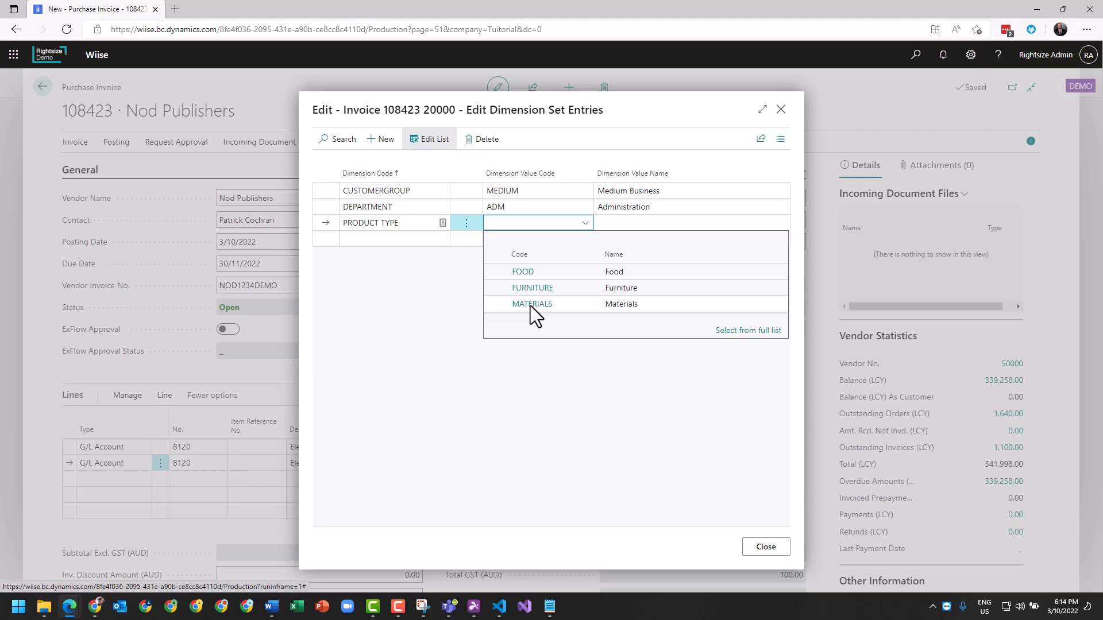
pyautogui.click(532, 289)
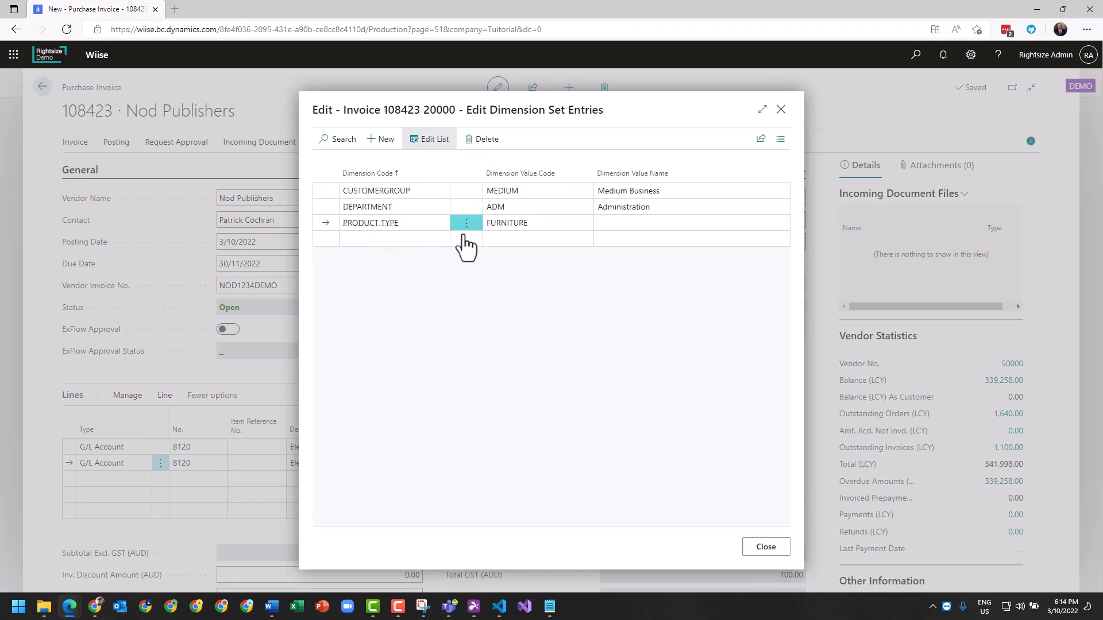
# Set the second line's DEPARTMENT dimension value to PROD and close the dimension set entries.
pyautogui.click(542, 206)
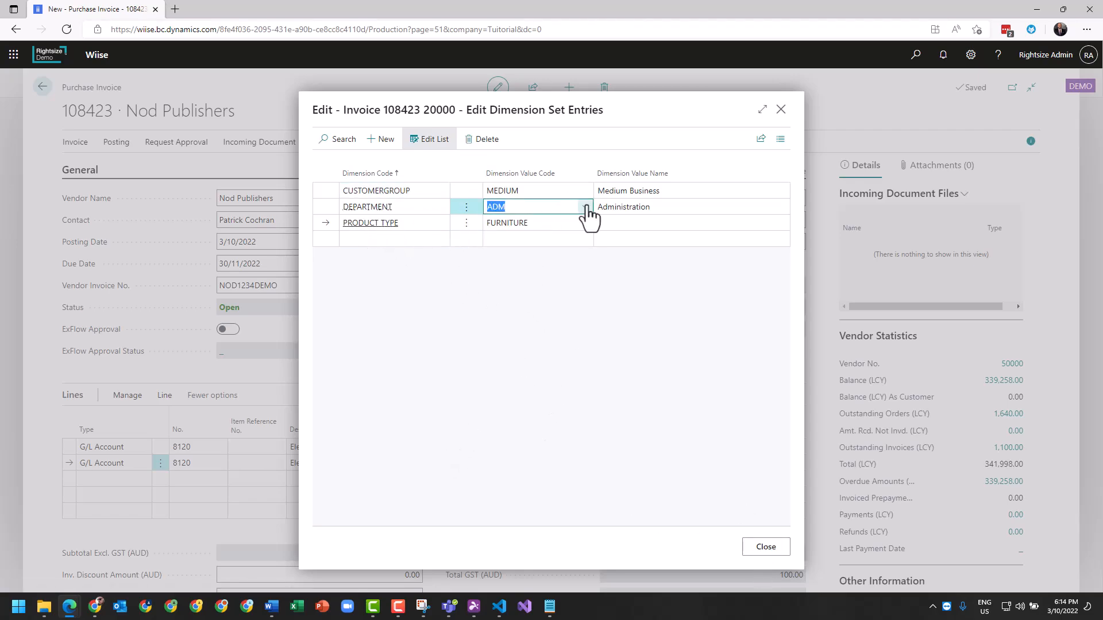
pyautogui.click(586, 208)
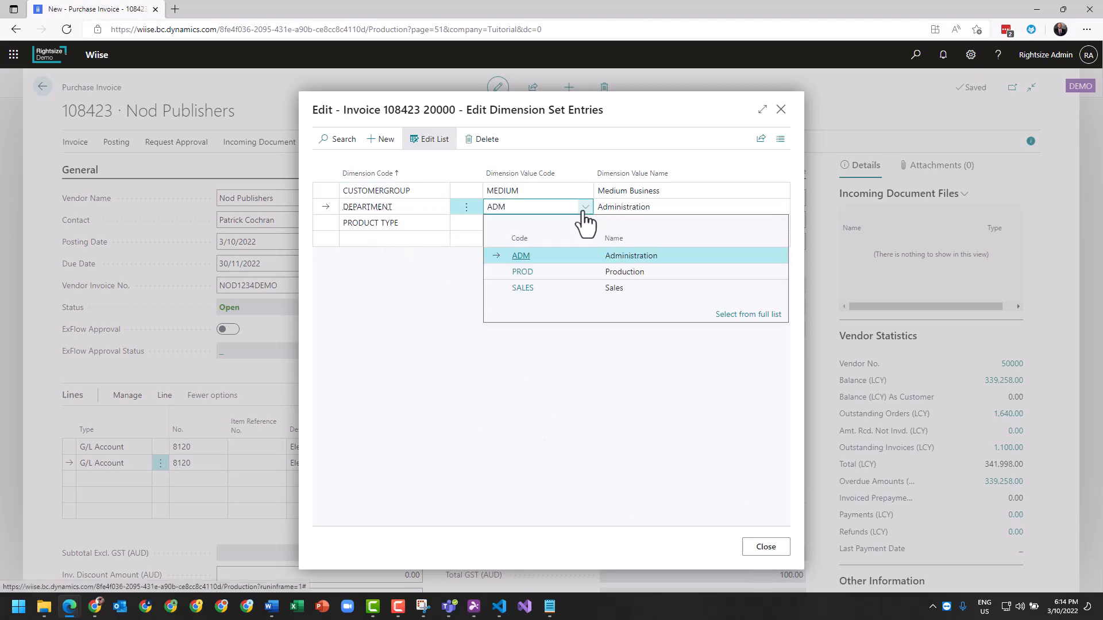
pyautogui.click(523, 272)
pyautogui.click(766, 547)
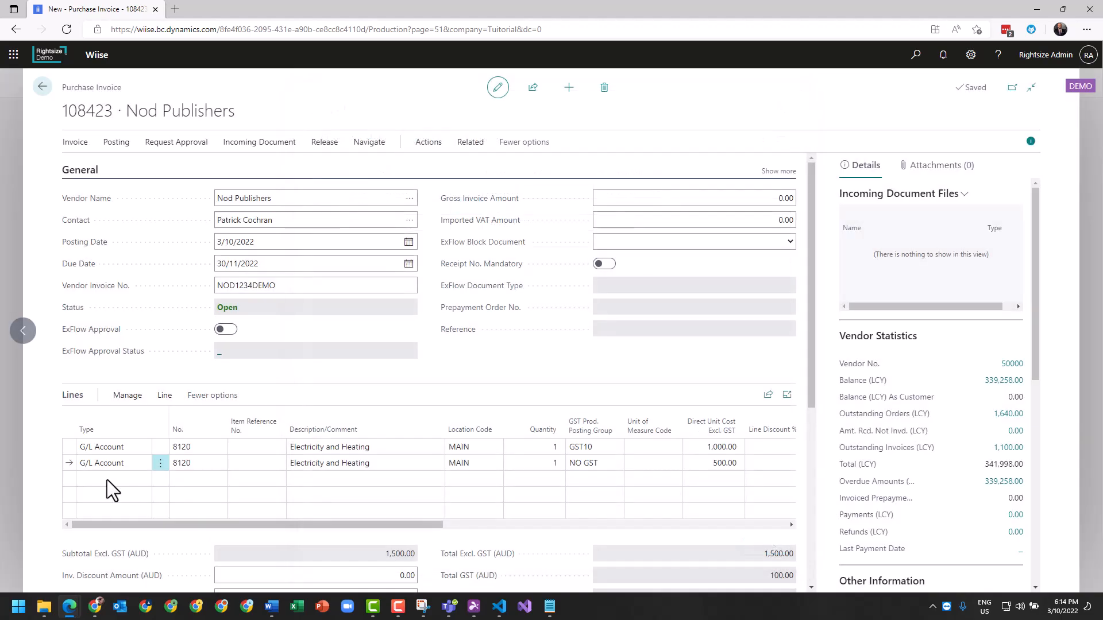
# Add a third invoice line for G/L account 8120 with quantity 1 and a direct unit cost of 350.
pyautogui.click(197, 480)
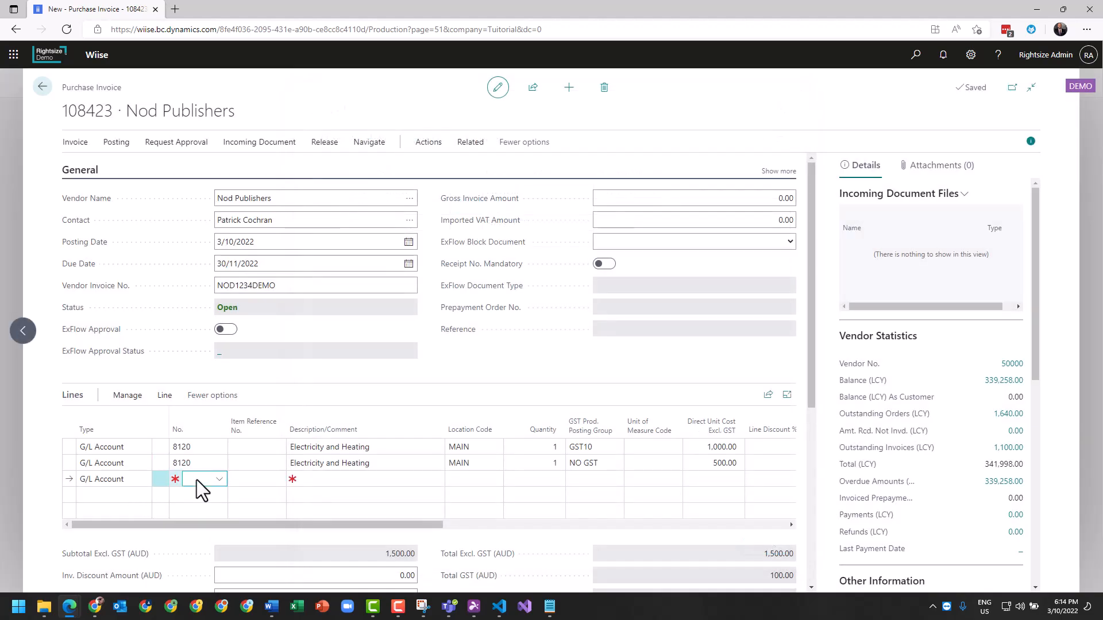
pyautogui.write('8120')
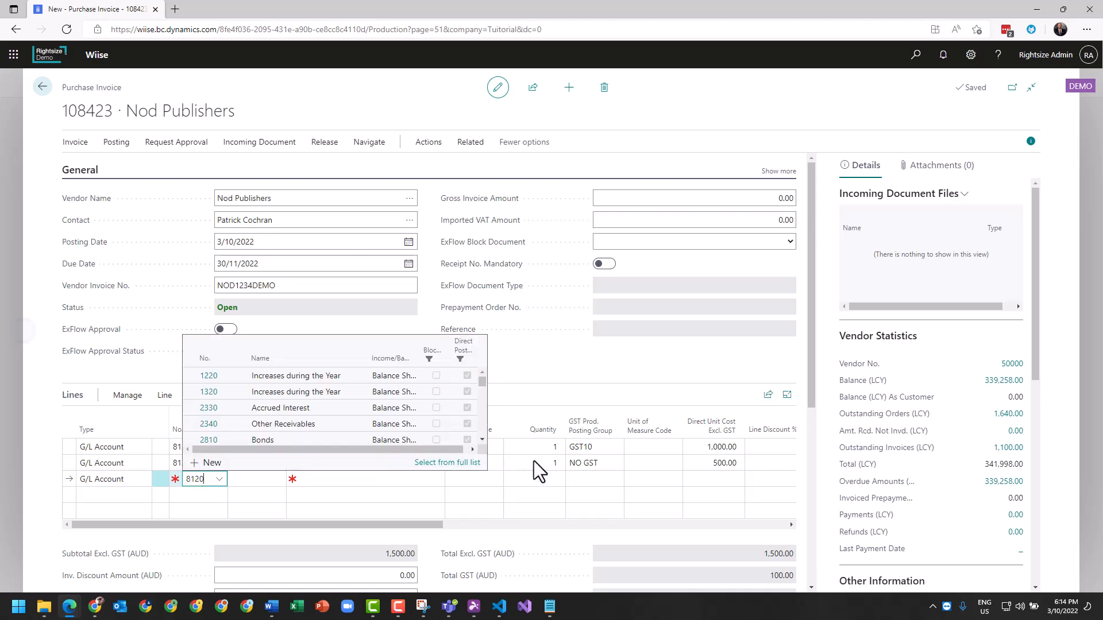
pyautogui.press('Return')
pyautogui.click(543, 484)
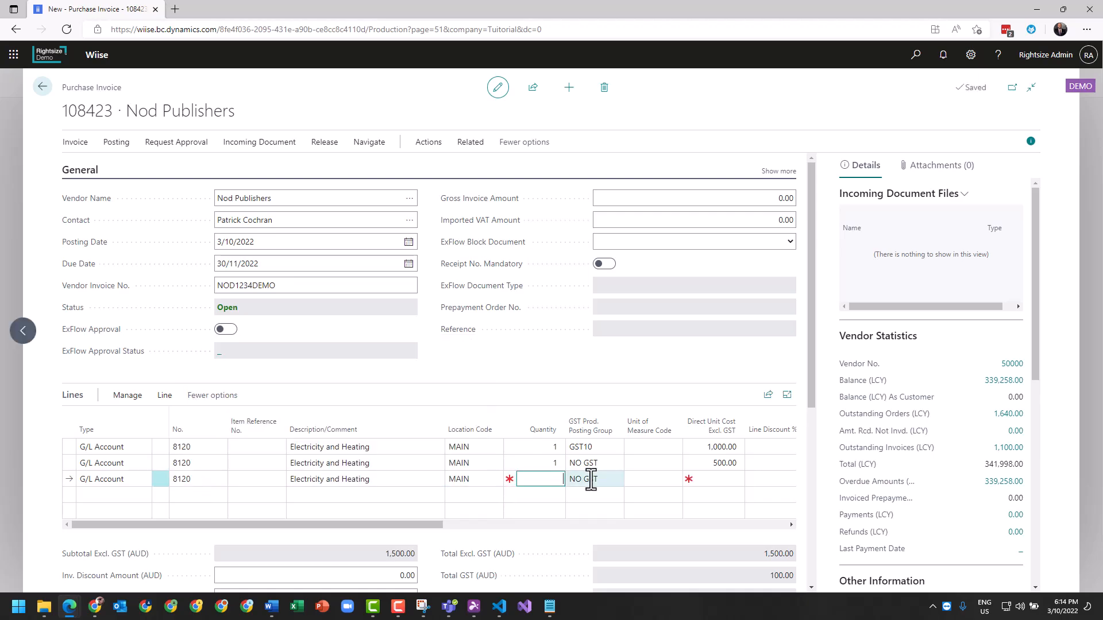
pyautogui.write('1')
pyautogui.press('Tab')
pyautogui.press('Tab')
pyautogui.write('350')
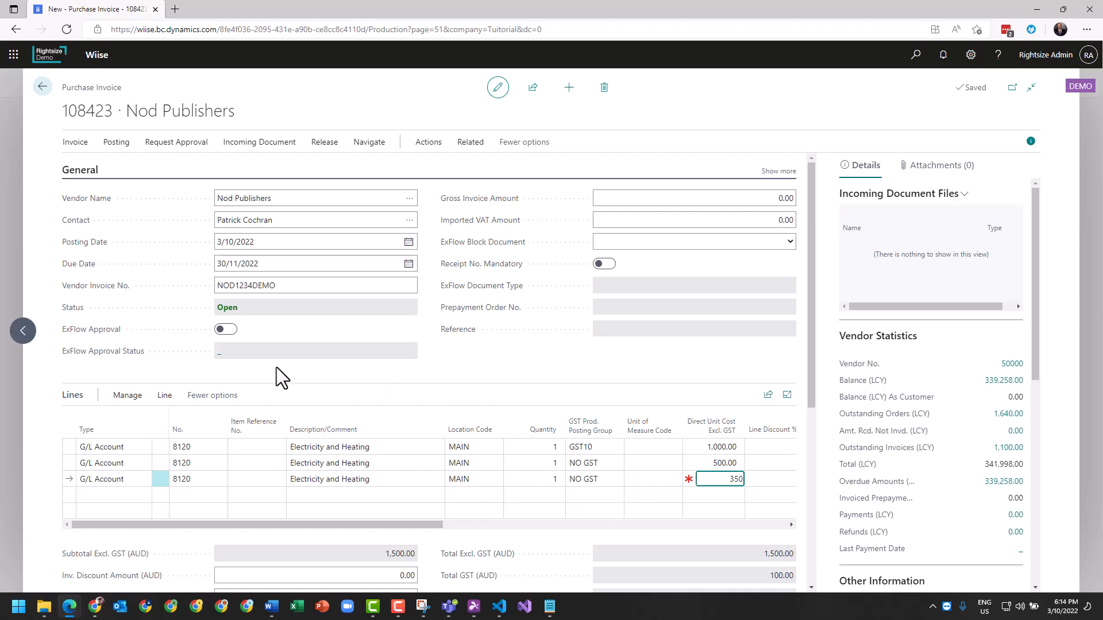
# Set the DEPARTMENT dimension value of the third invoice line to SALES and close its dimension set entries.
pyautogui.click(183, 484)
pyautogui.click(165, 396)
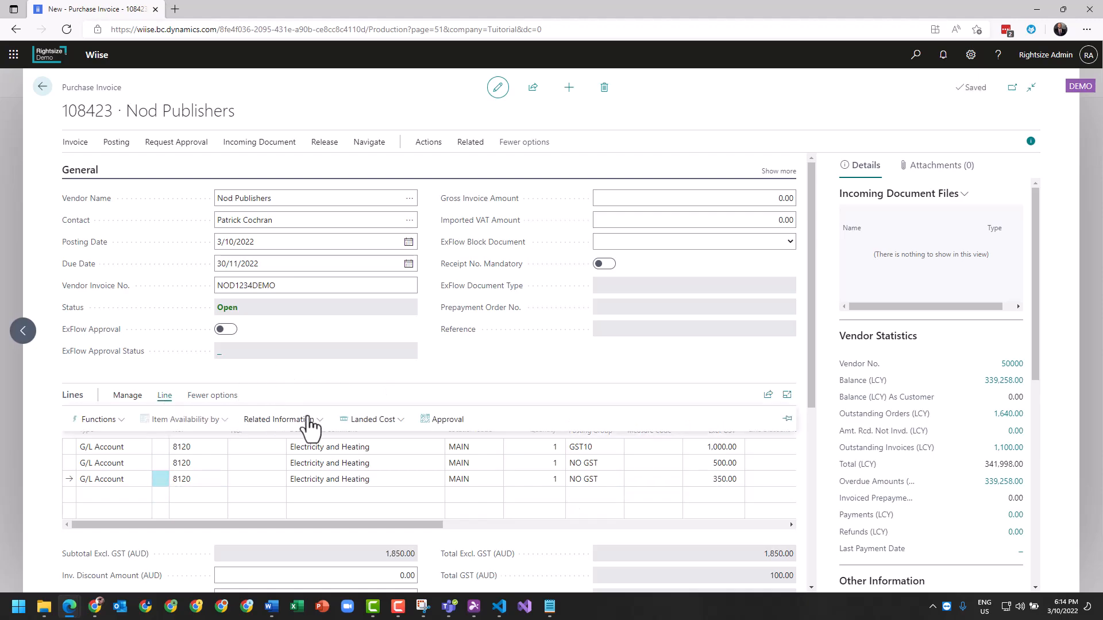
pyautogui.click(368, 425)
pyautogui.click(286, 420)
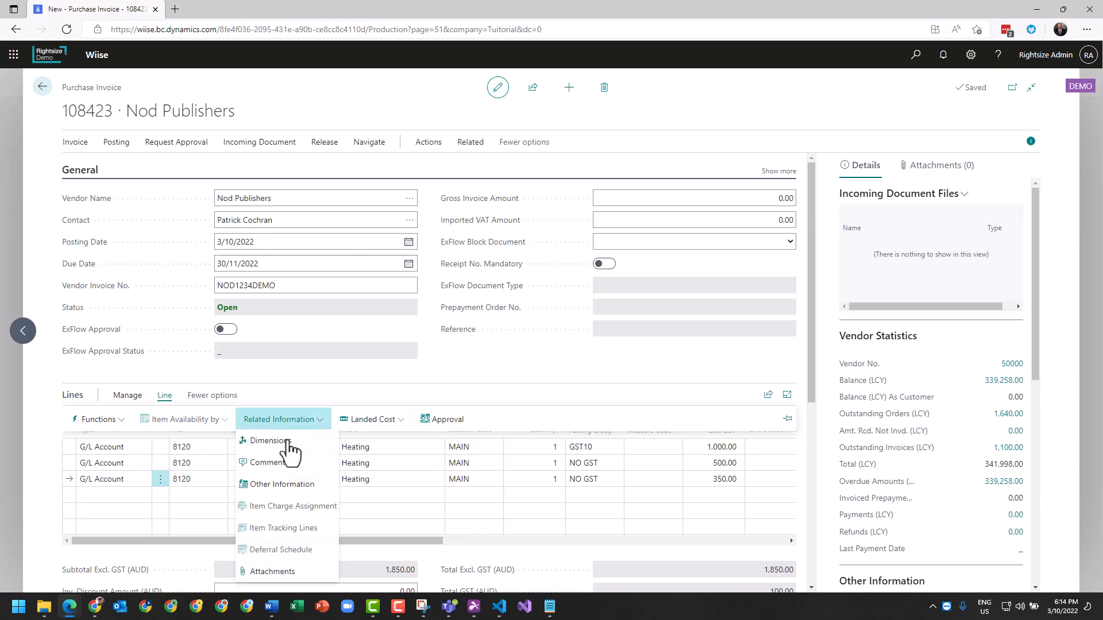
pyautogui.click(282, 443)
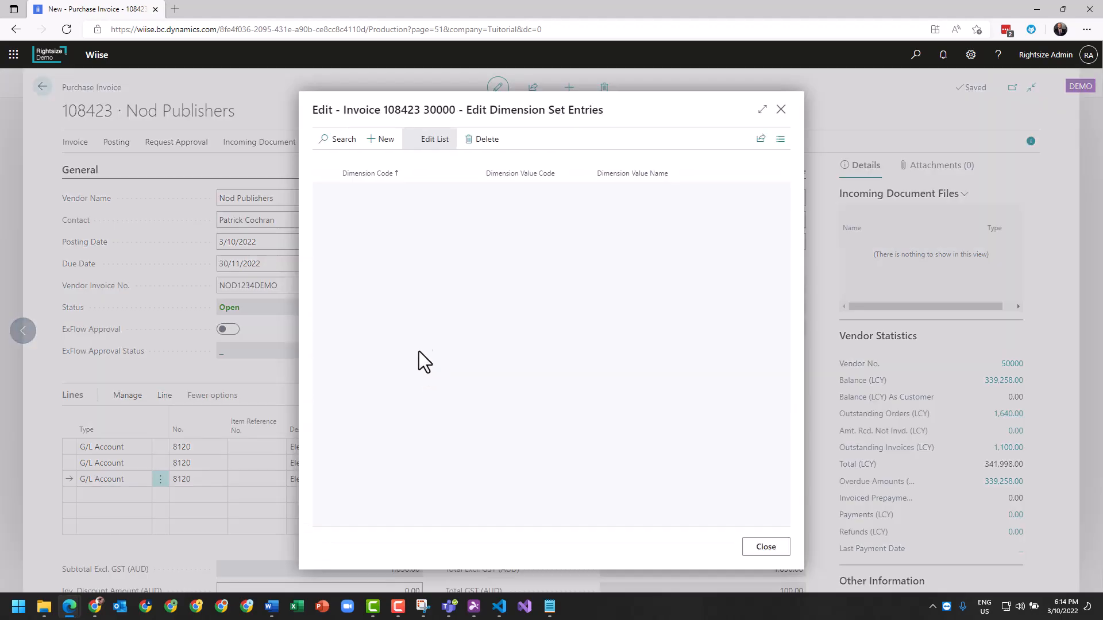
pyautogui.click(550, 206)
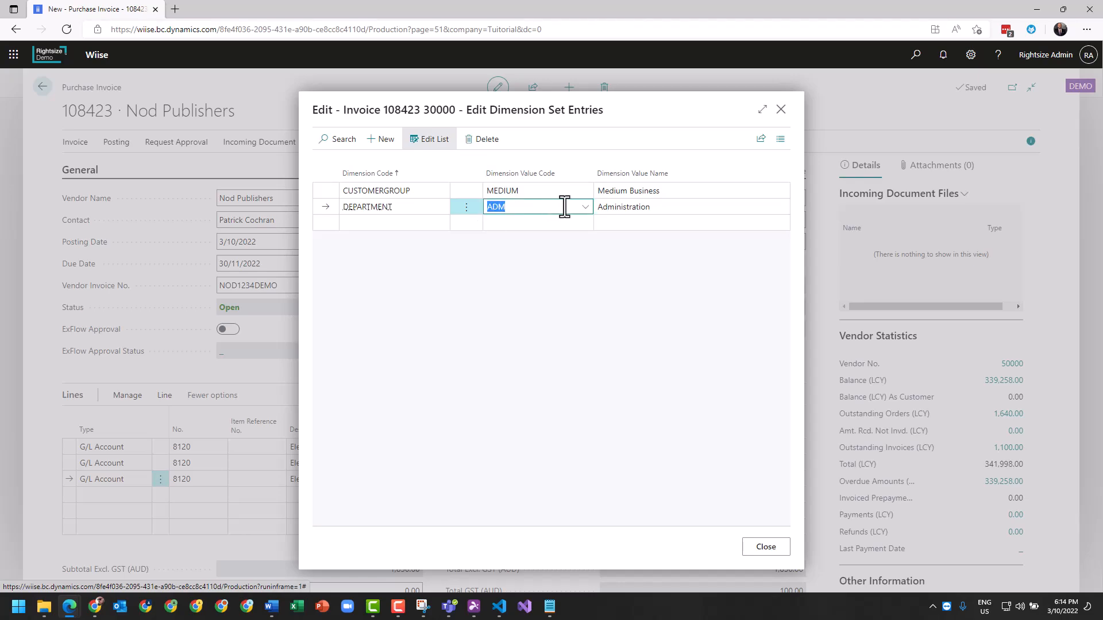
pyautogui.click(584, 207)
pyautogui.click(522, 287)
pyautogui.click(760, 550)
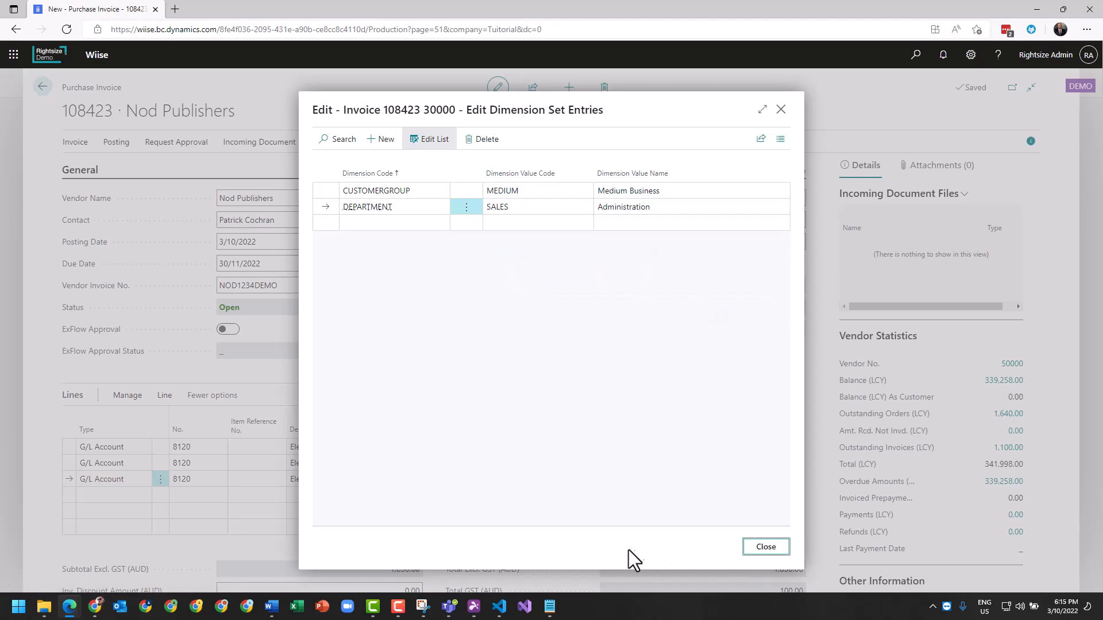
# Check the department and customer group codes on the invoice lines and the invoice totals, and post the invoice.
pyautogui.click(616, 541)
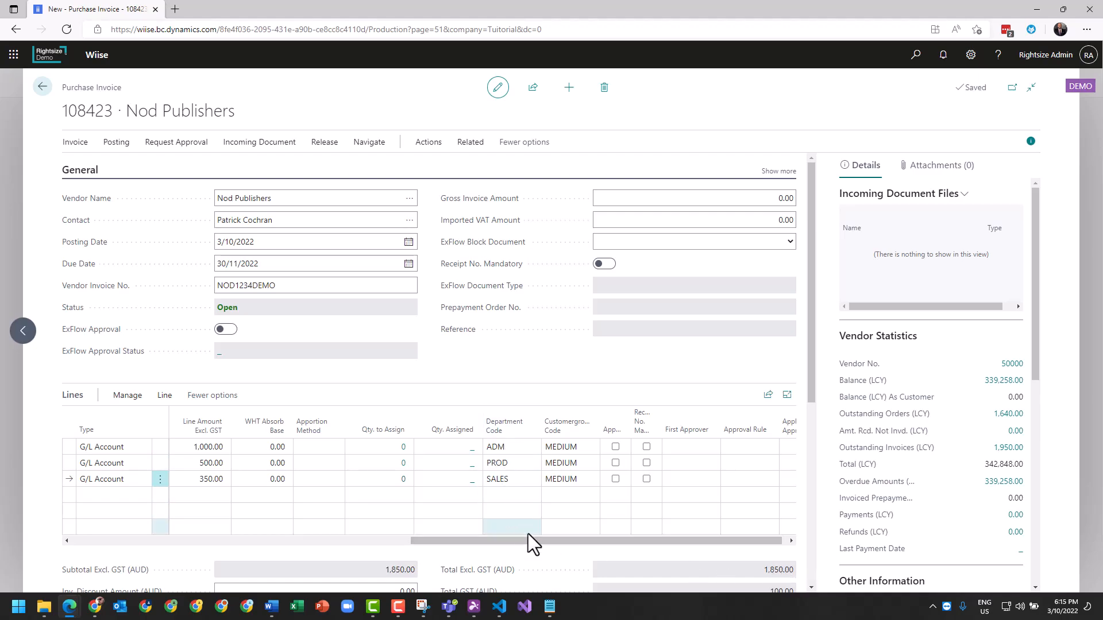
pyautogui.moveTo(550, 543); pyautogui.dragTo(43, 567)
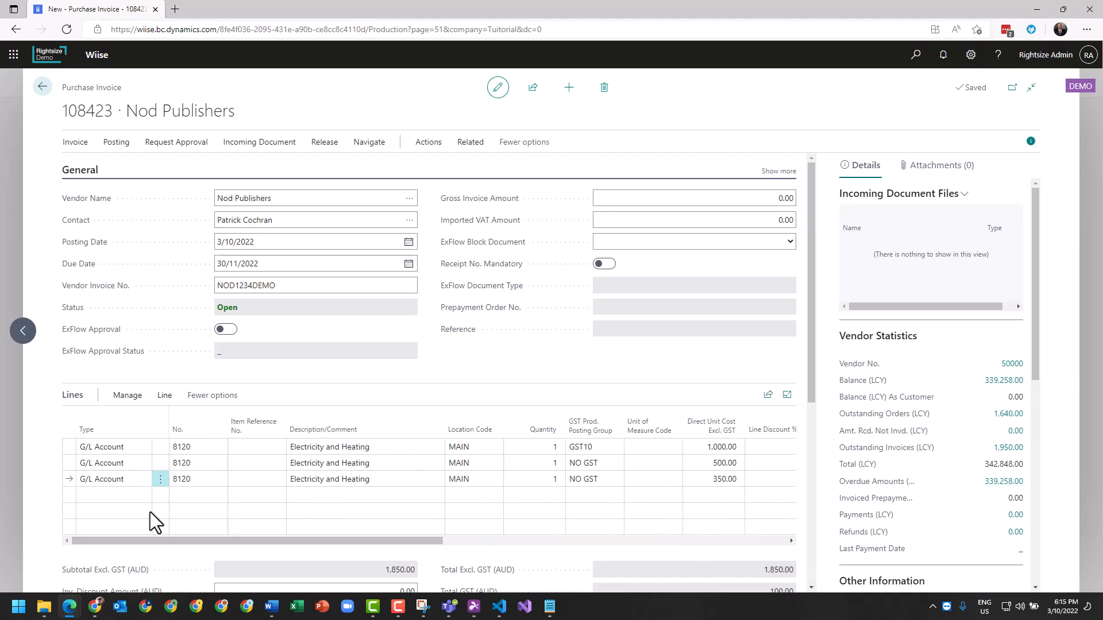
pyautogui.scroll(-1, 245, 493)
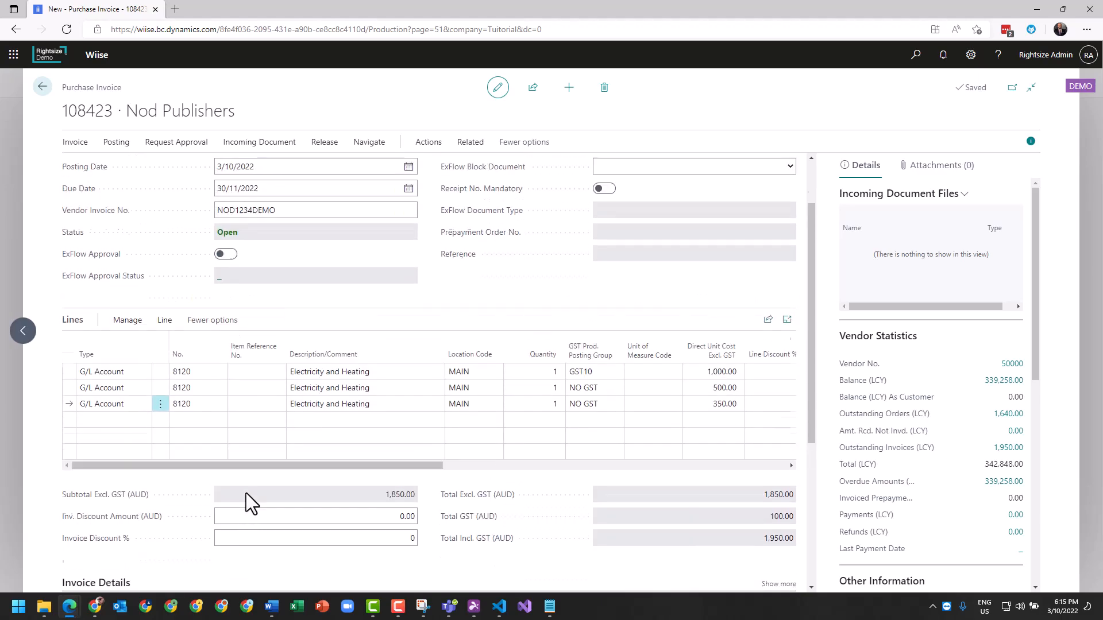
pyautogui.scroll(1, 246, 493)
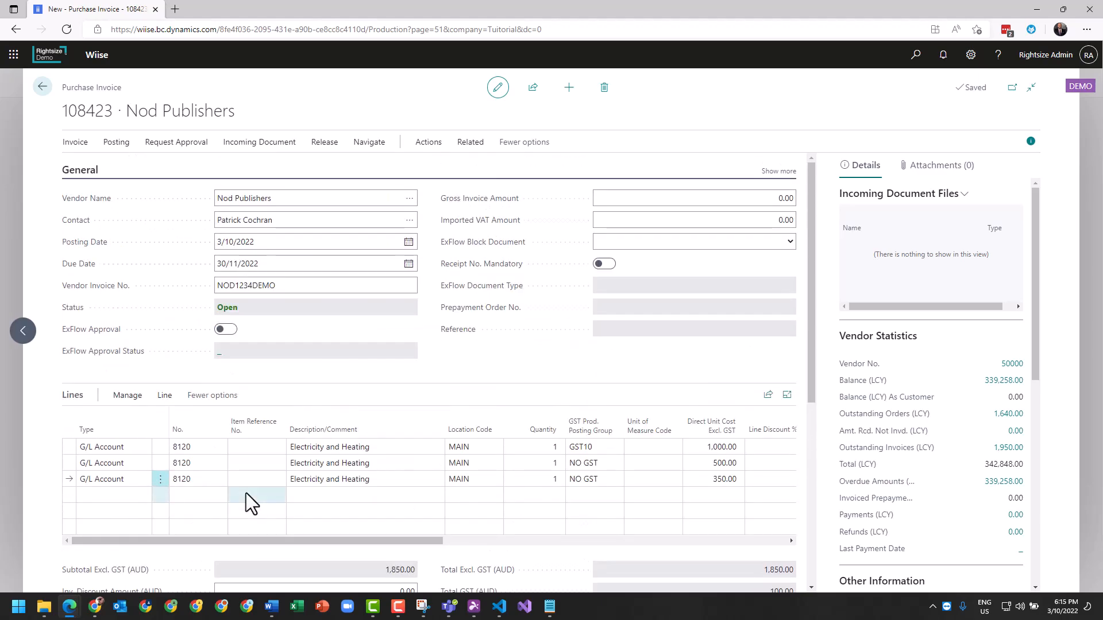
pyautogui.click(118, 145)
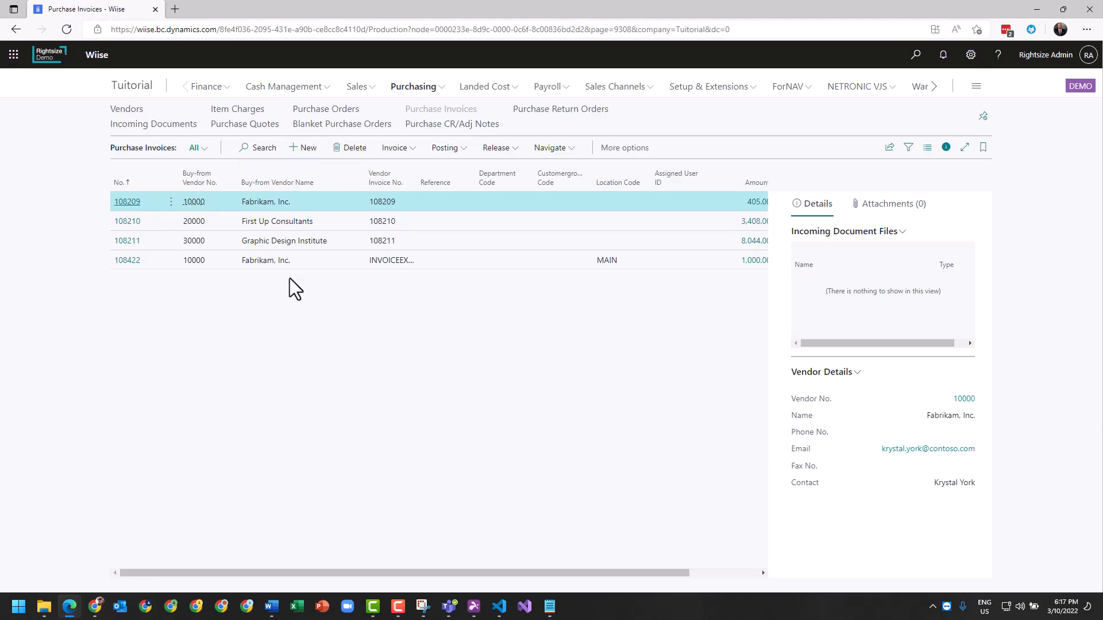
# Search for "post purc inv" and open the Posted Purchase Invoices list.
pyautogui.click(920, 56)
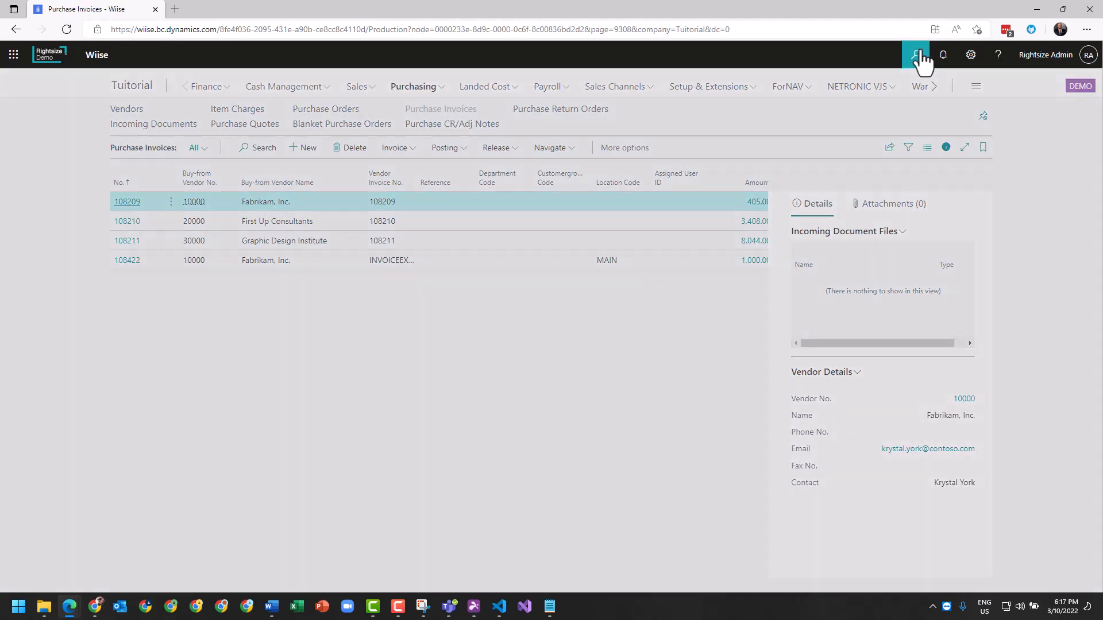
pyautogui.write('post purc inv')
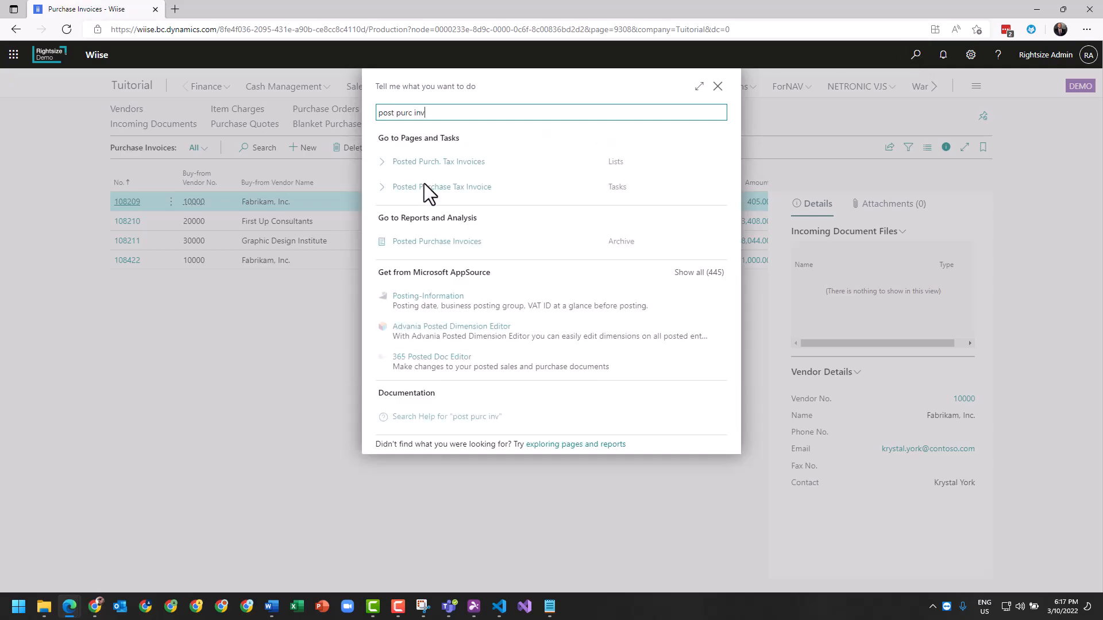
pyautogui.click(425, 240)
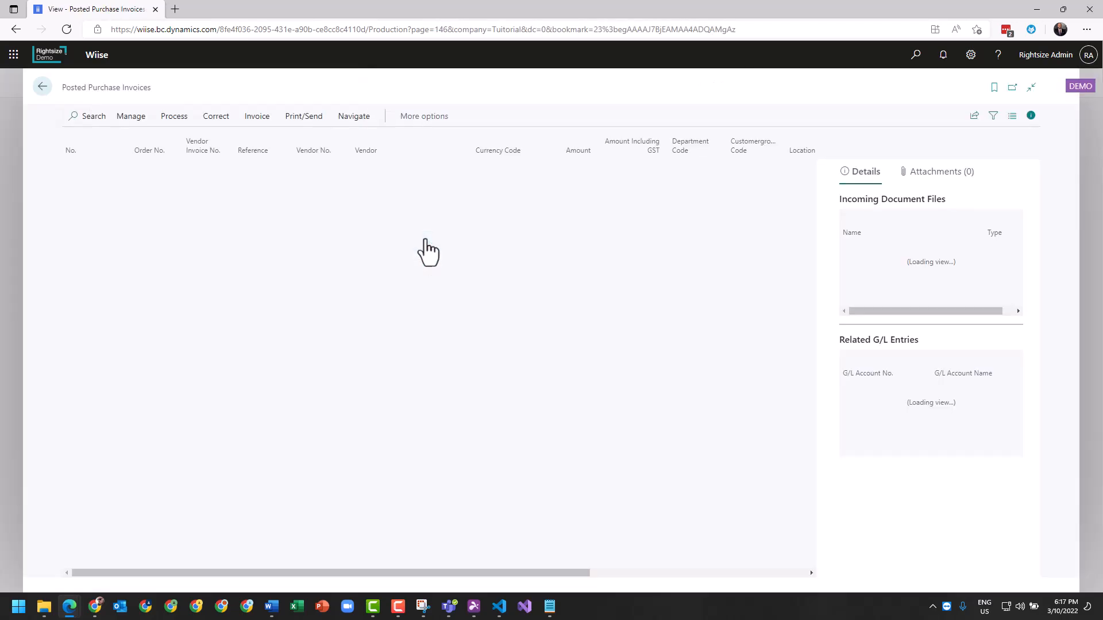
# Sort the posted purchase invoices by number in descending order, examine the newest Nod Publishers invoice, and return to the list.
pyautogui.click(69, 152)
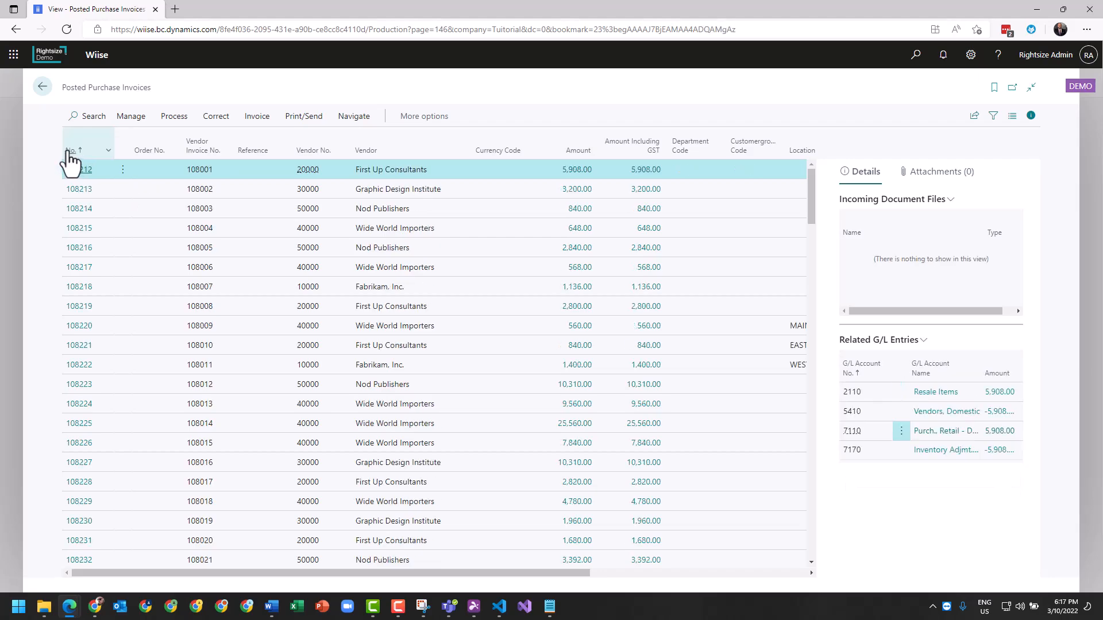
pyautogui.click(69, 152)
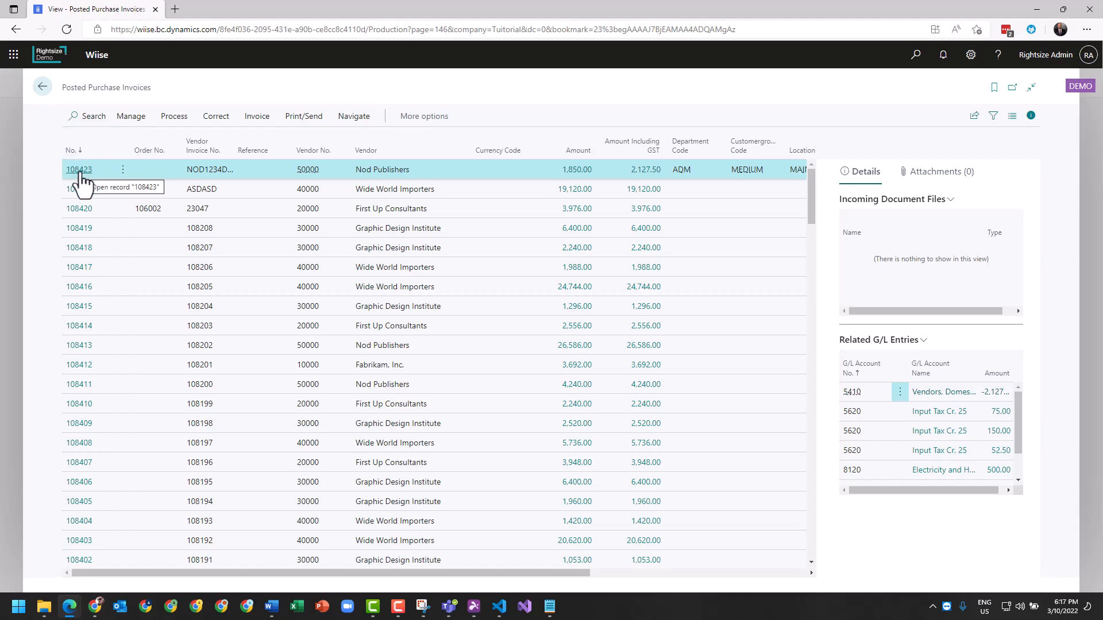
pyautogui.click(80, 170)
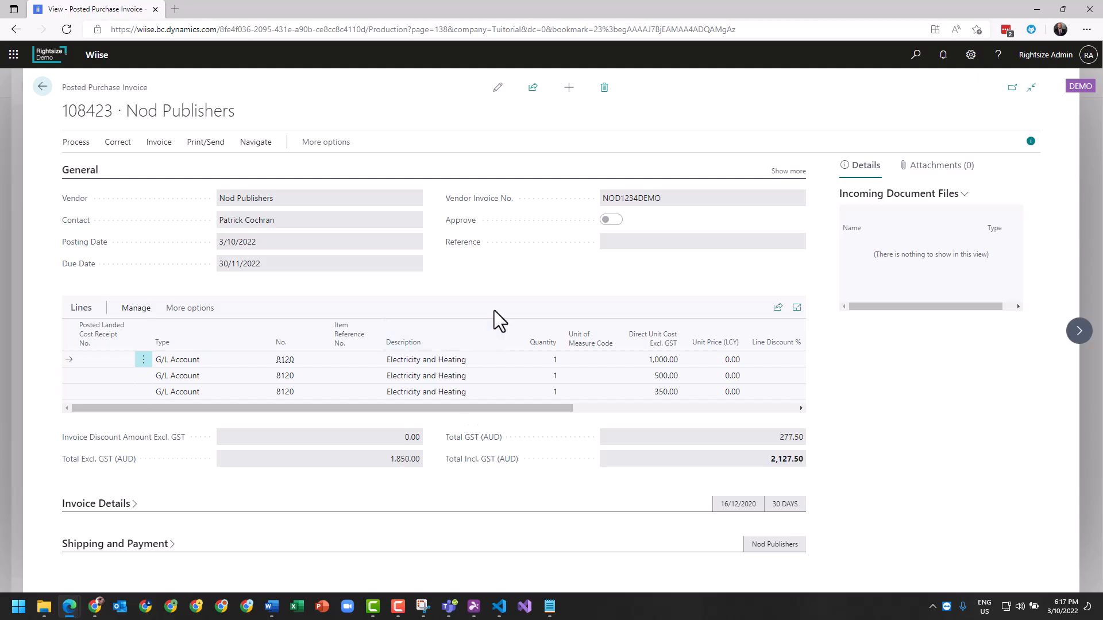
pyautogui.click(42, 90)
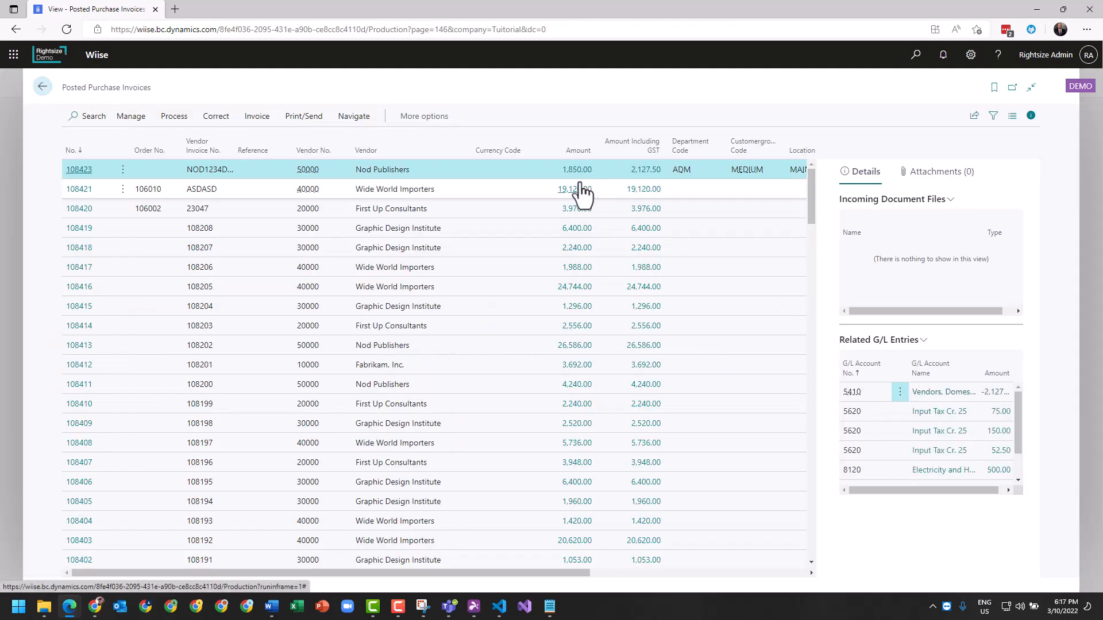